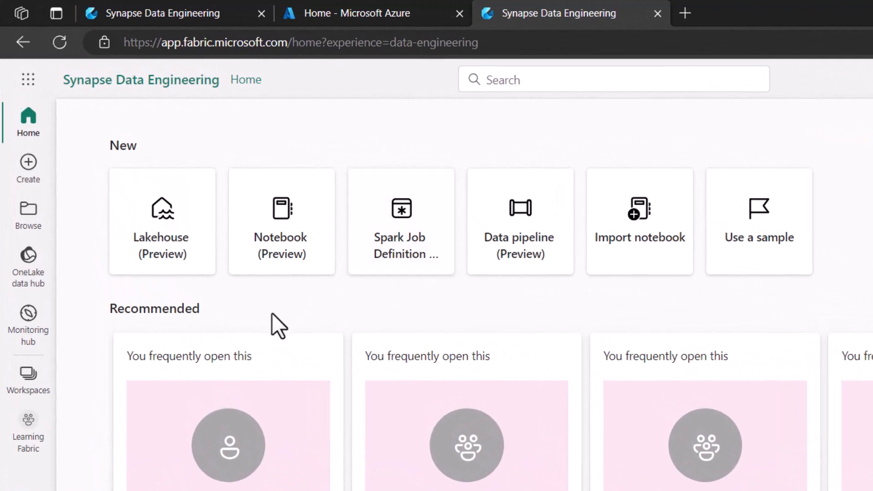
Step: Create a new lakehouse named PracticalFabric
{"action": "left_click", "coordinate": [163, 221]}
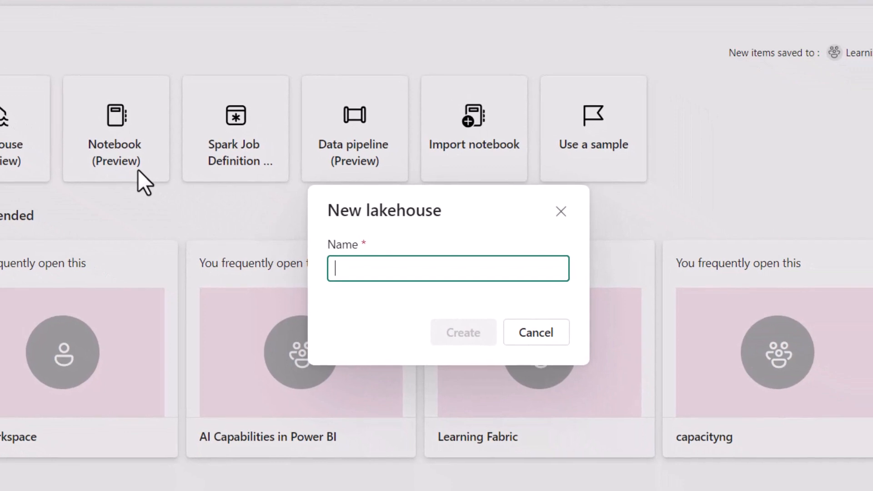
{"action": "type", "text": "Fabric"}
{"action": "key", "text": "ctrl+a"}
{"action": "type", "text": "Practical"}
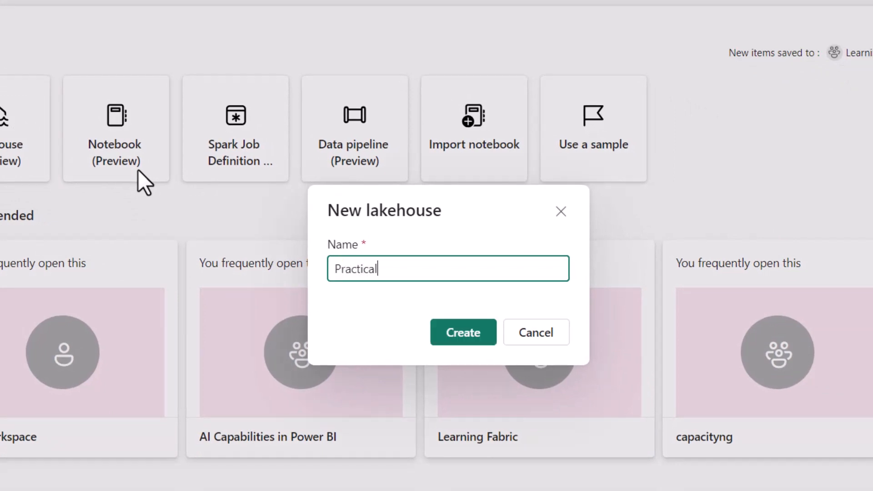
{"action": "type", "text": "Fabric"}
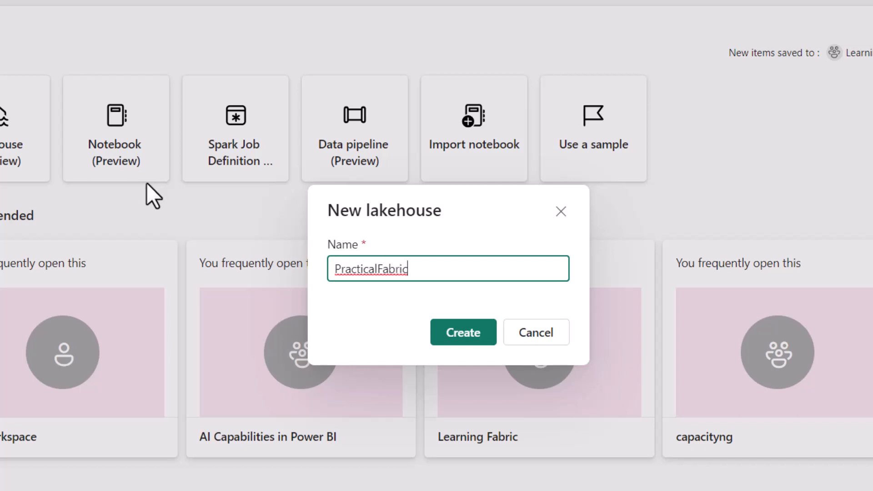
{"action": "left_click", "coordinate": [463, 332]}
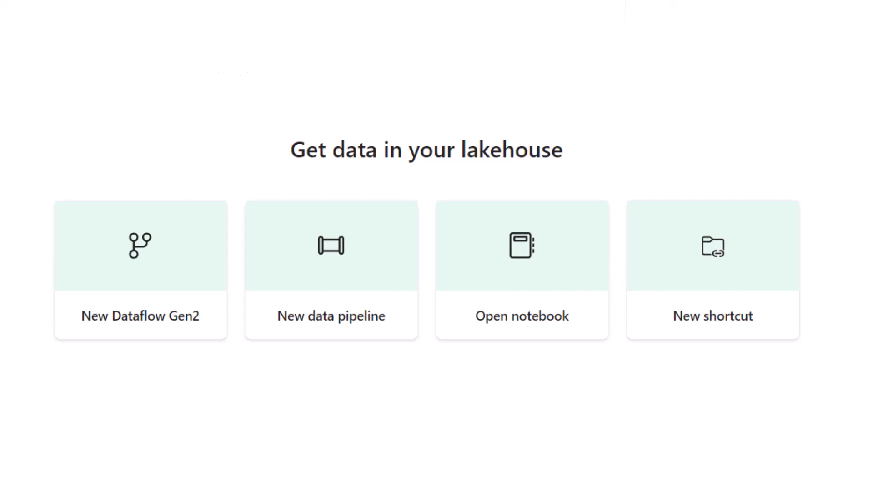
Step: Open the PracticalFabric lakehouse from the Learning Fabric workspace and retry loading its Tables subfolders
{"action": "left_click", "coordinate": [22, 302]}
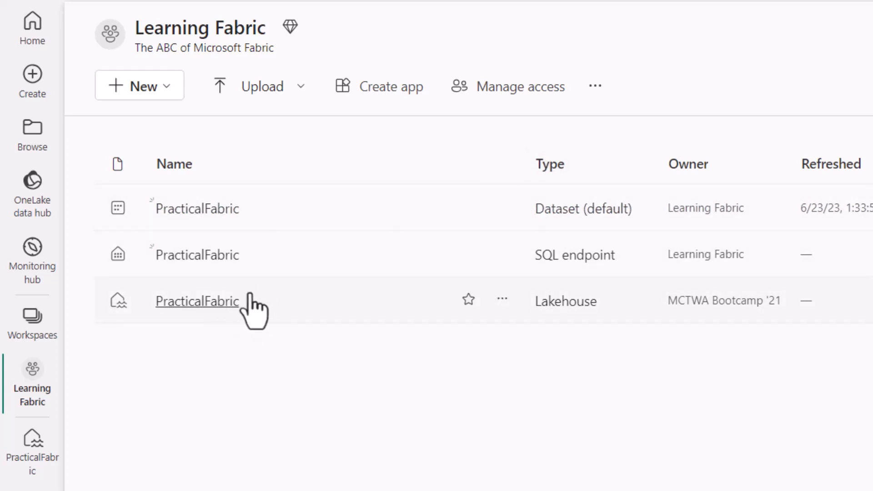
{"action": "left_click", "coordinate": [207, 301]}
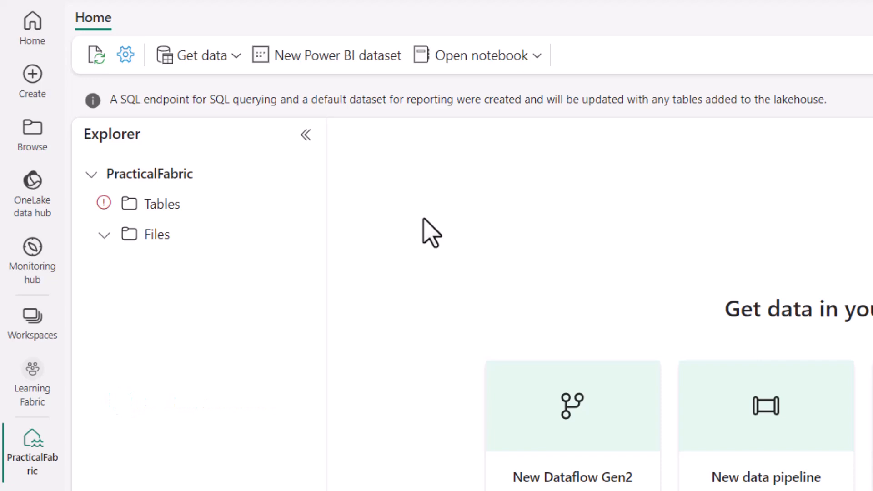
{"action": "mouse_move", "coordinate": [104, 205]}
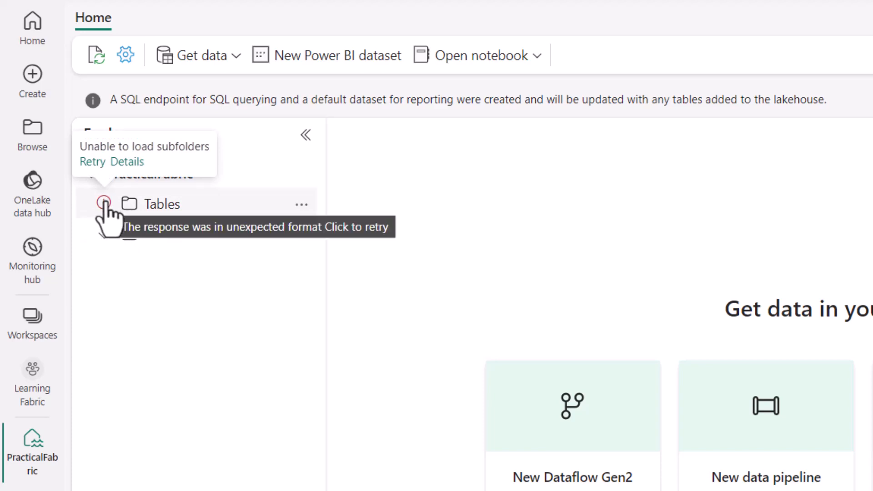
{"action": "left_click", "coordinate": [92, 164]}
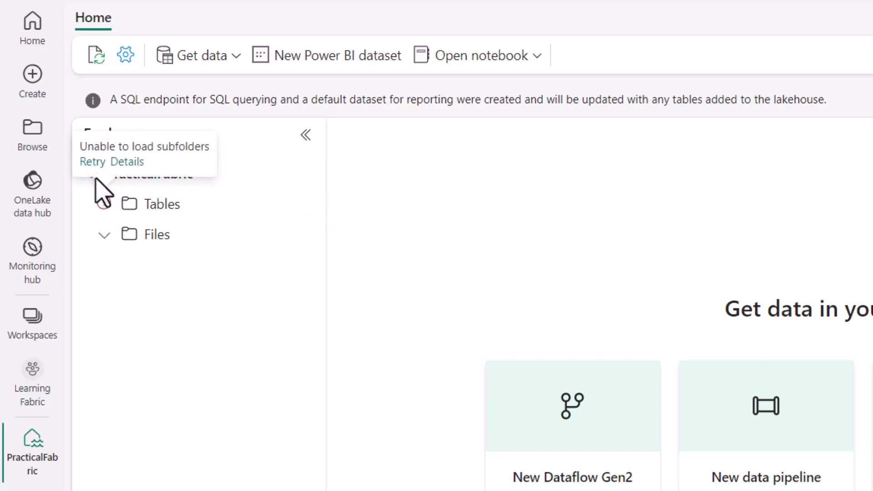
{"action": "left_click", "coordinate": [93, 162]}
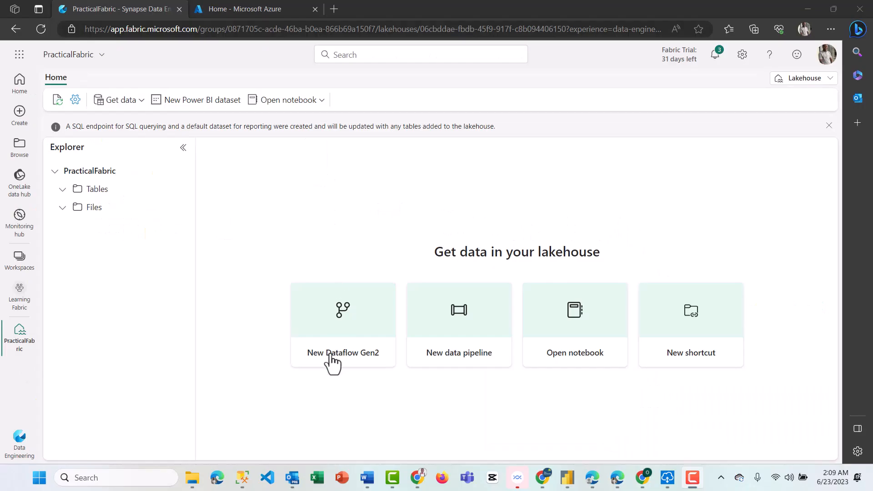
Step: Start a new Dataflow Gen2 with an Excel import and upload drugReviewTrain.xlsx from the DrugReview folder as its source
{"action": "left_click", "coordinate": [354, 326]}
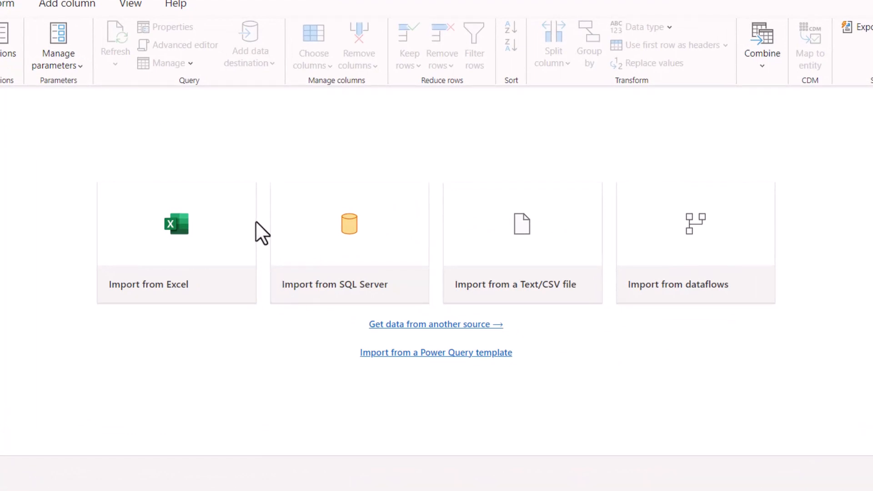
{"action": "left_click", "coordinate": [190, 249]}
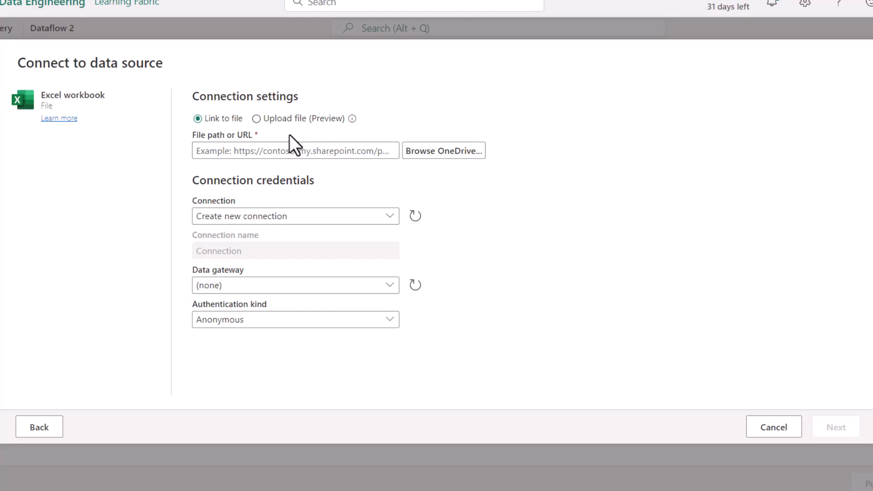
{"action": "left_click", "coordinate": [280, 124]}
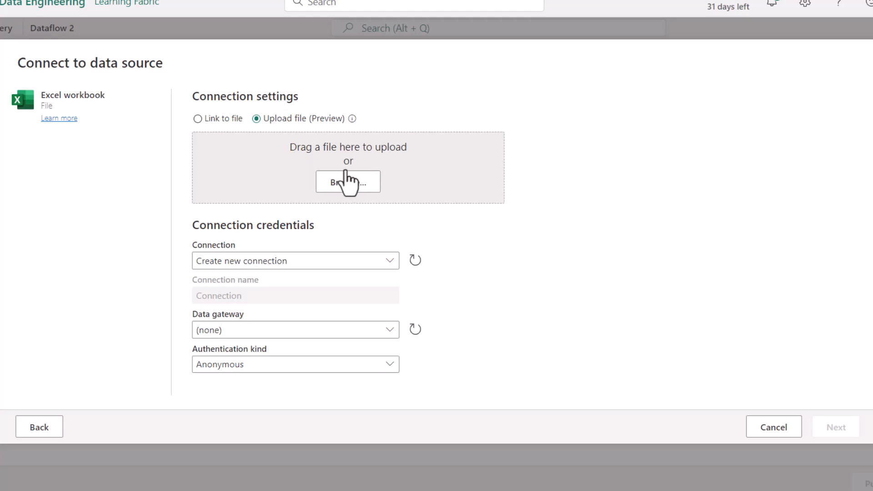
{"action": "left_click", "coordinate": [357, 186]}
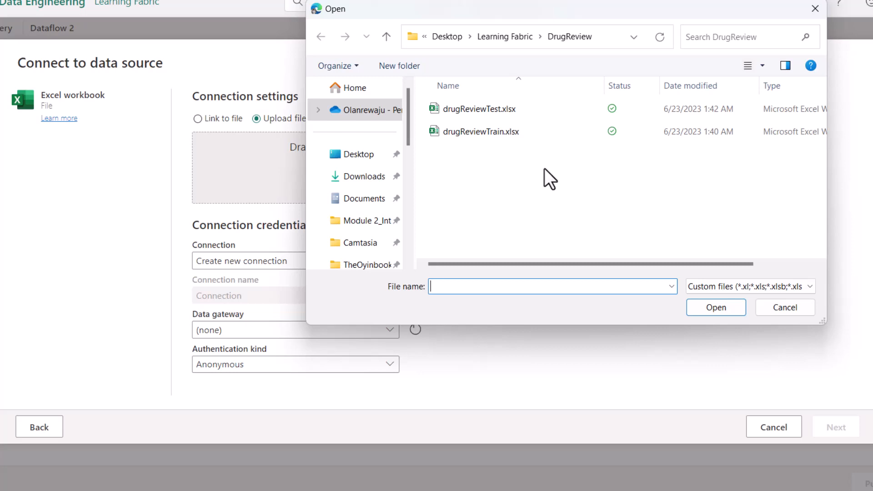
{"action": "left_click", "coordinate": [498, 131]}
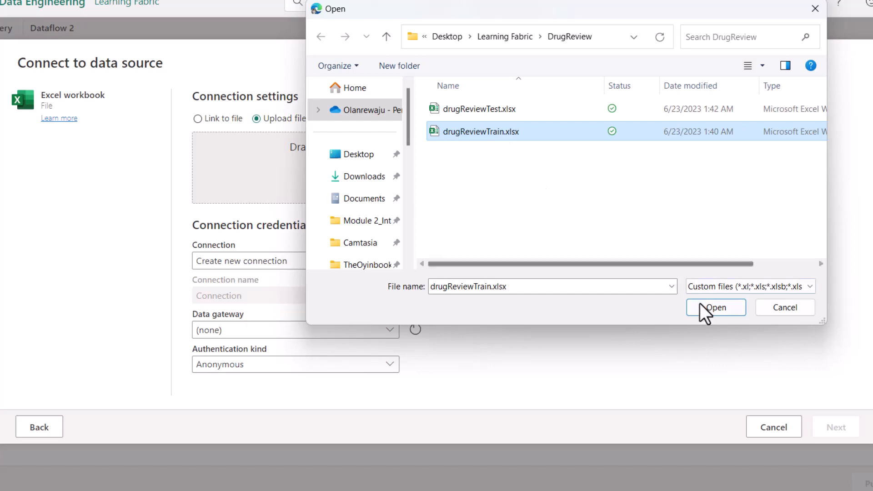
{"action": "left_click", "coordinate": [715, 309]}
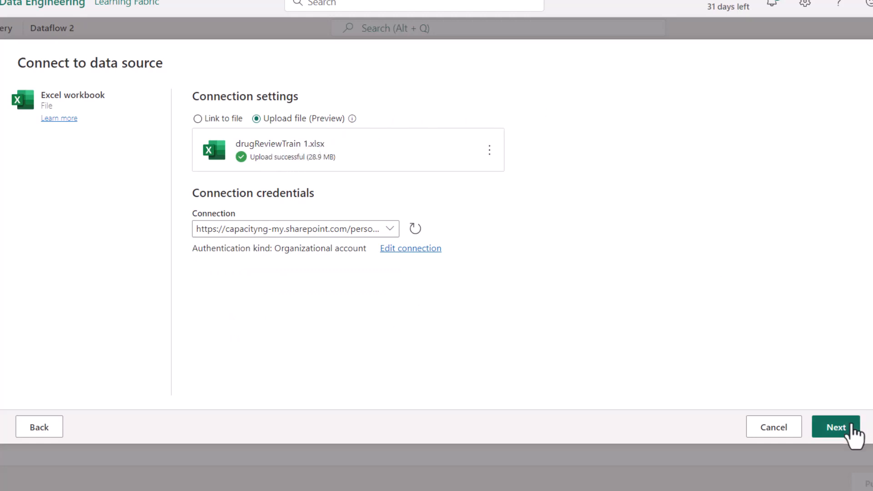
Step: Accept the connection and create the query from the drugReviewTrain table in the workbook
{"action": "left_click", "coordinate": [840, 438]}
{"action": "left_click", "coordinate": [72, 157]}
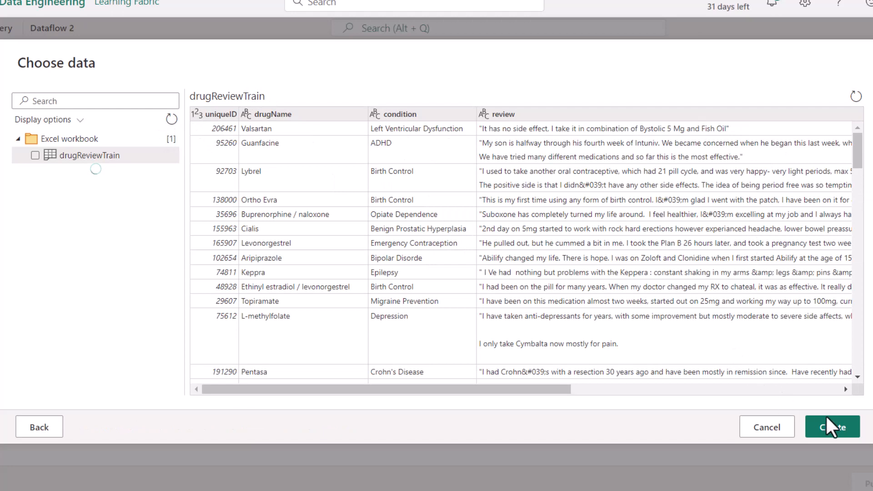
{"action": "left_click", "coordinate": [839, 434]}
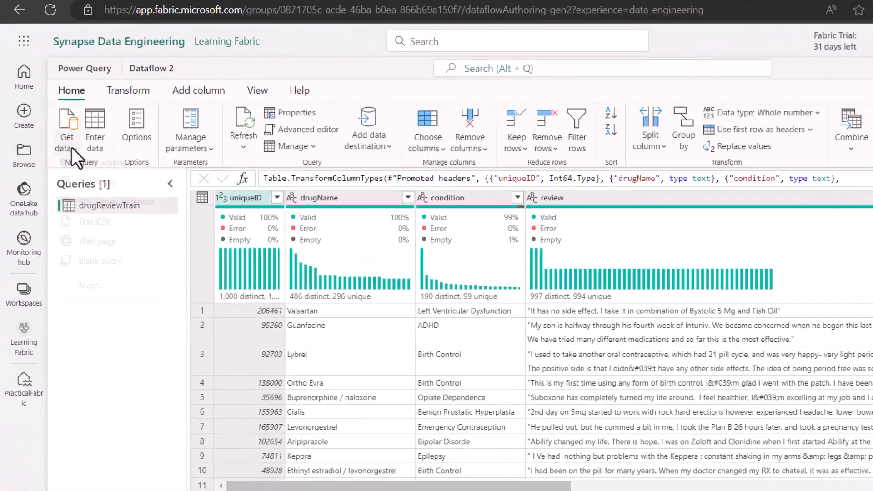
Step: Widen the uniqueID column in the data preview and look through the remaining columns
{"action": "left_click", "coordinate": [56, 138]}
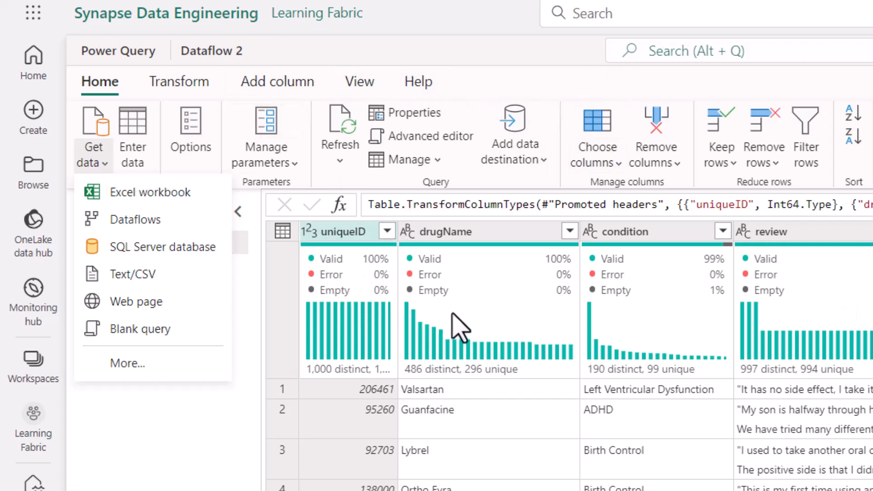
{"action": "left_click_drag", "start_coordinate": [397, 232], "coordinate": [481, 233]}
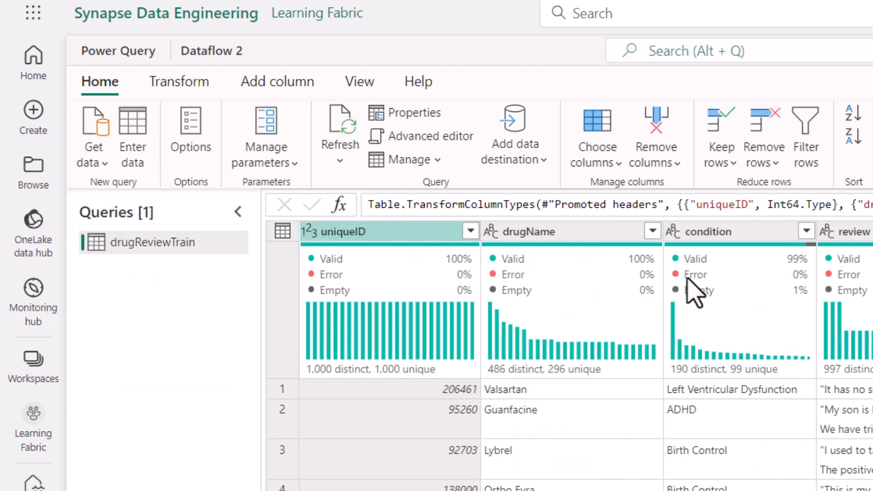
{"action": "mouse_move", "coordinate": [778, 307]}
{"action": "scroll", "coordinate": [568, 354], "scroll_direction": "right", "scroll_amount": 10}
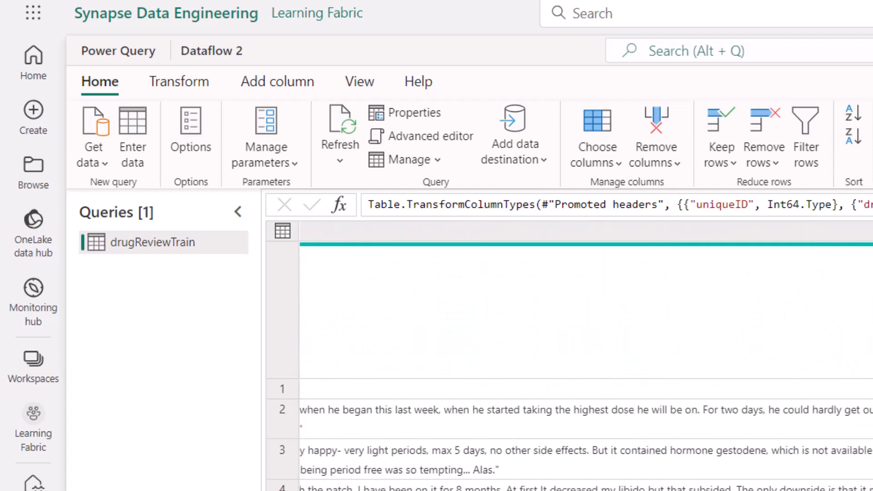
{"action": "scroll", "coordinate": [596, 359], "scroll_direction": "left", "scroll_amount": 10}
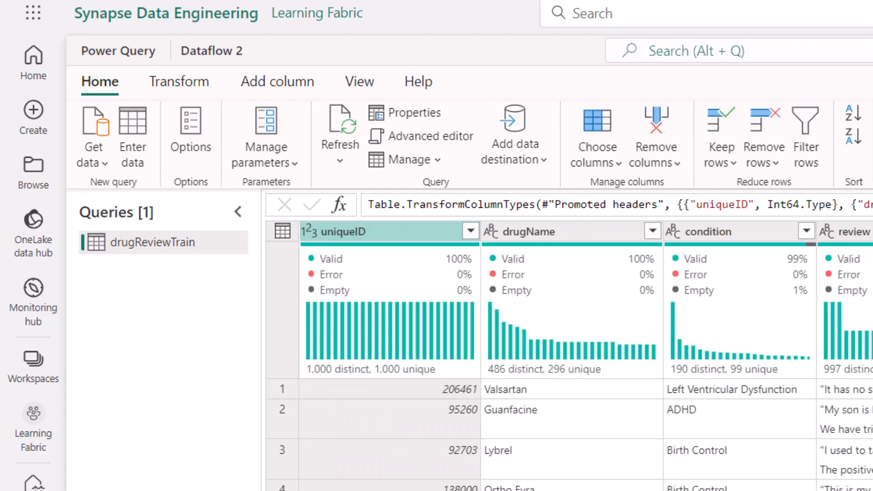
Step: Check which column profile, quality, distribution and details pane options are enabled for the data view
{"action": "left_click", "coordinate": [373, 84]}
{"action": "left_click", "coordinate": [100, 169]}
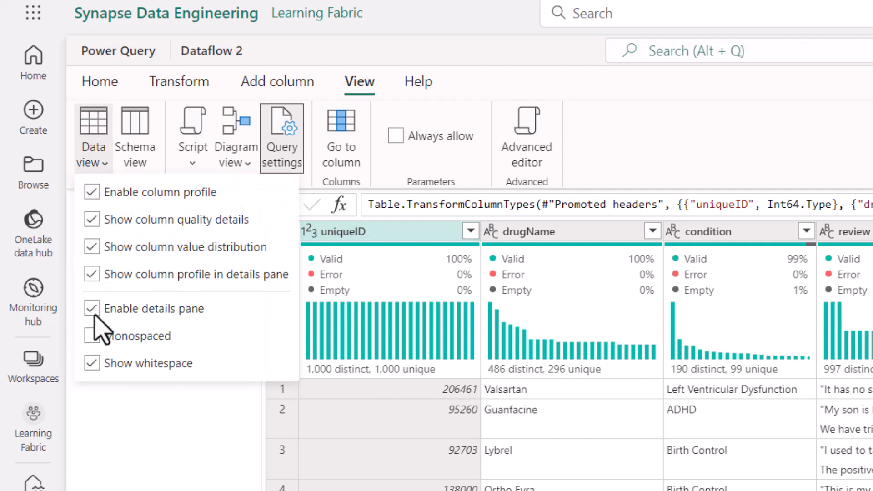
{"action": "left_click", "coordinate": [395, 136]}
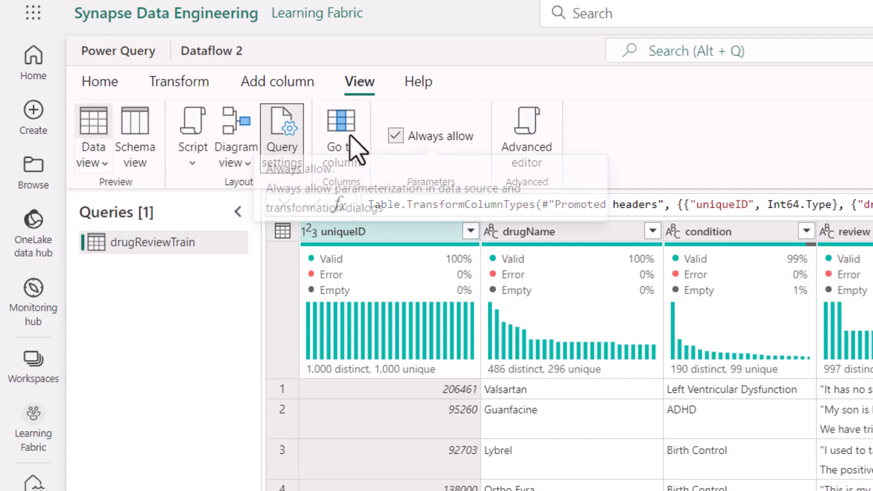
{"action": "left_click", "coordinate": [116, 165]}
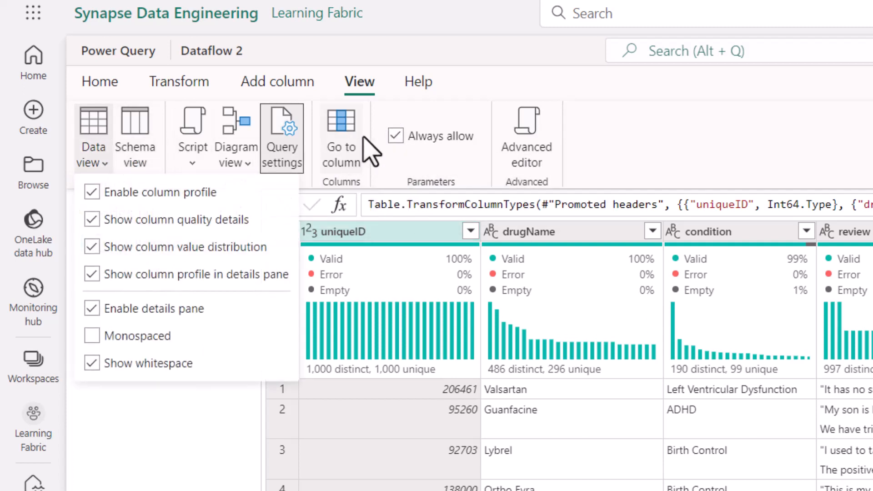
{"action": "left_click", "coordinate": [395, 136]}
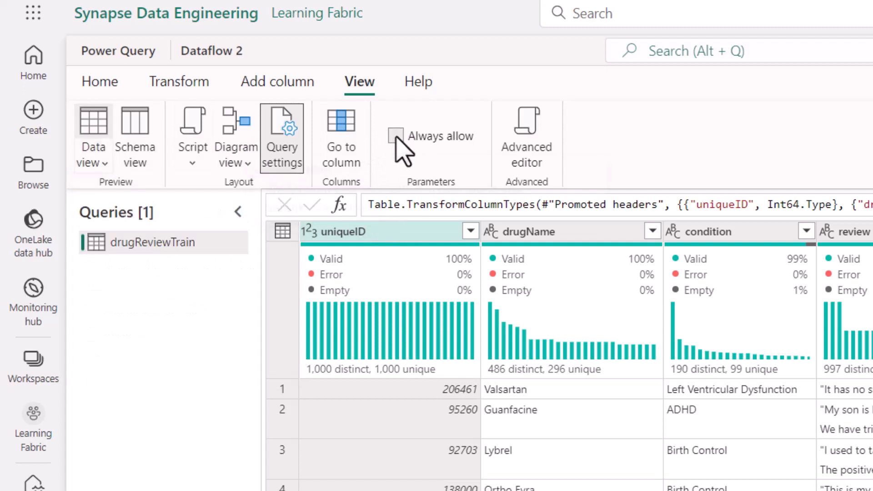
{"action": "left_click", "coordinate": [100, 159]}
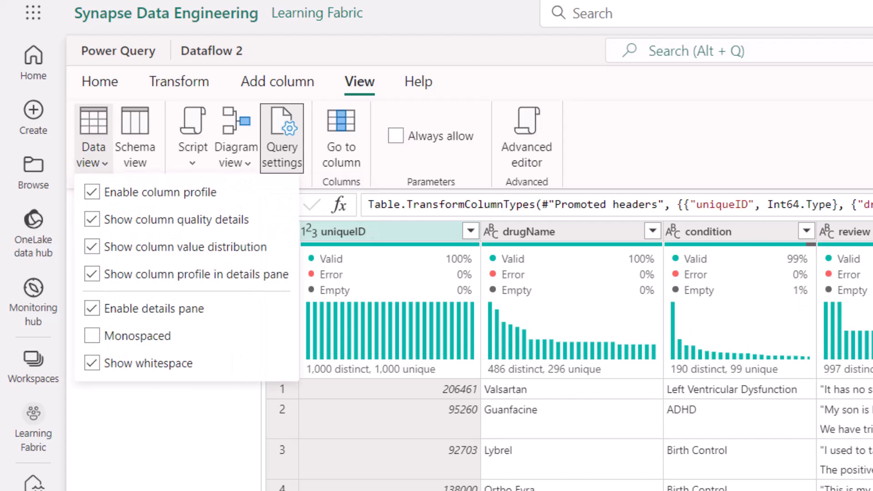
{"action": "key", "text": "Escape"}
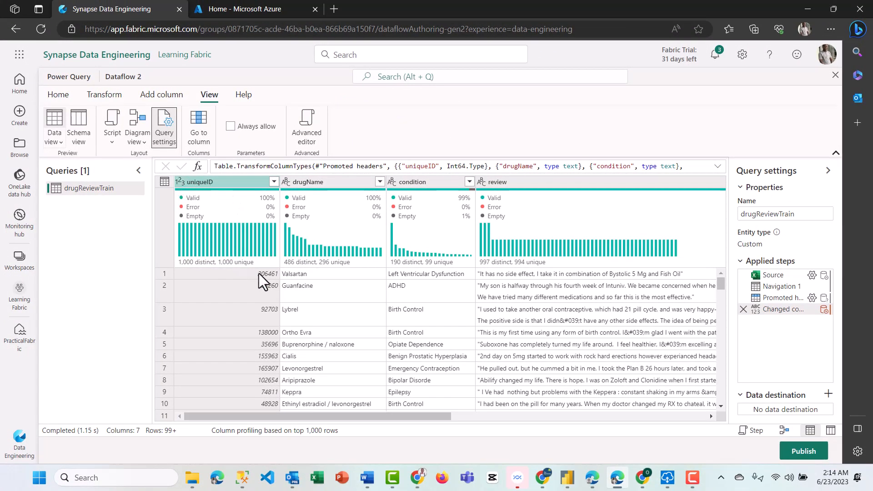
Step: Change the uniqueID column's data type to Text, replacing the current type conversion
{"action": "mouse_move", "coordinate": [257, 251]}
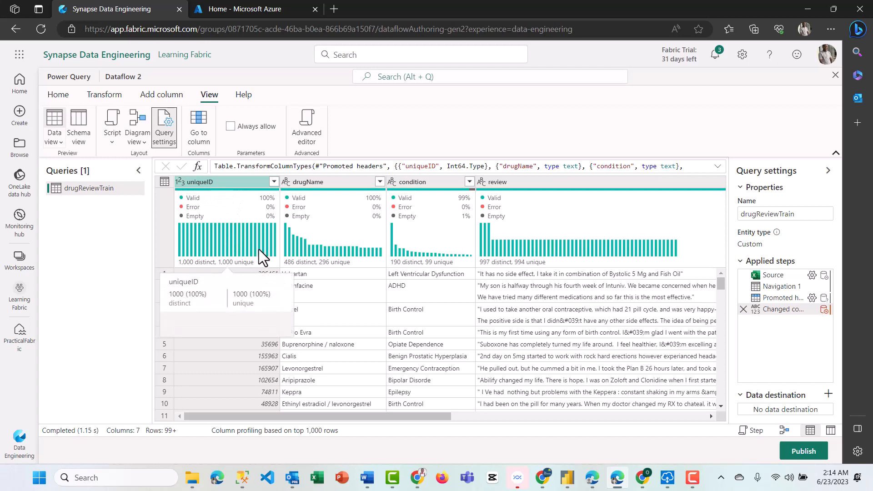
{"action": "left_click", "coordinate": [179, 182]}
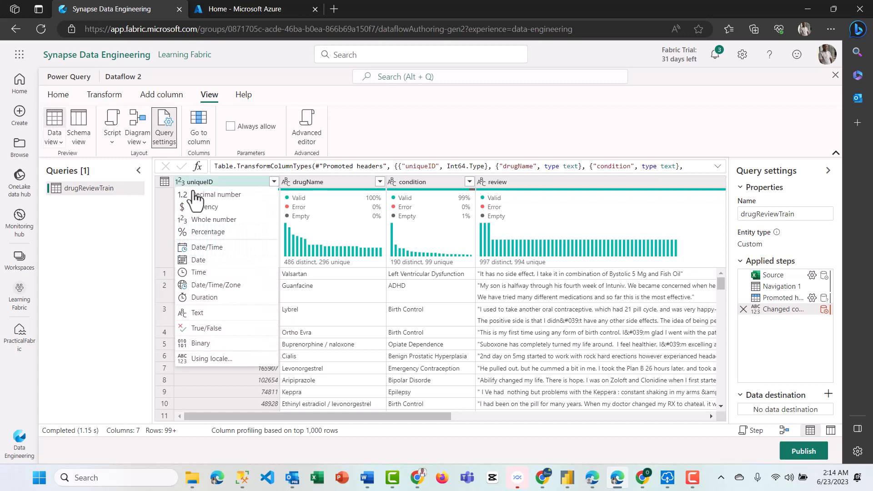
{"action": "left_click", "coordinate": [212, 313]}
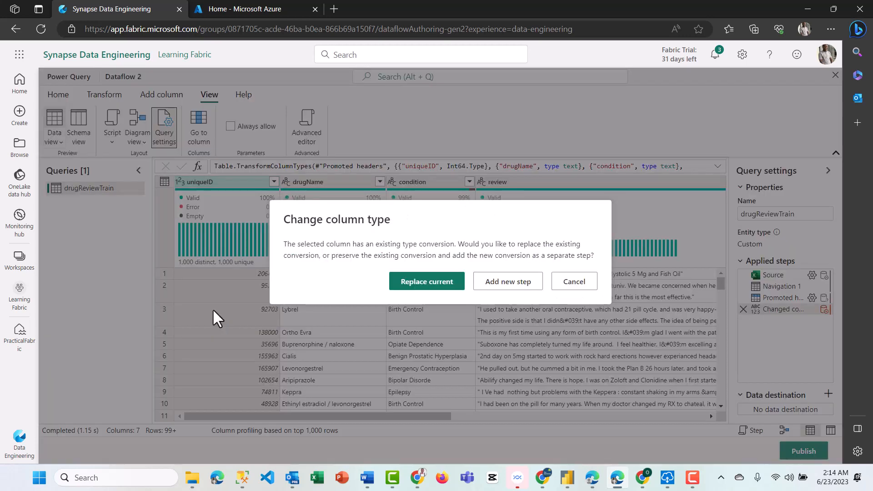
{"action": "left_click", "coordinate": [442, 284]}
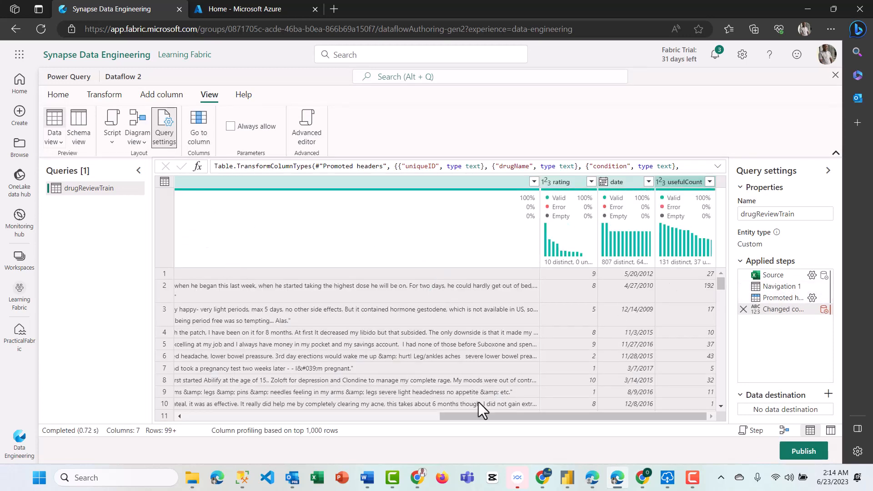
{"action": "left_click_drag", "start_coordinate": [504, 417], "coordinate": [198, 417]}
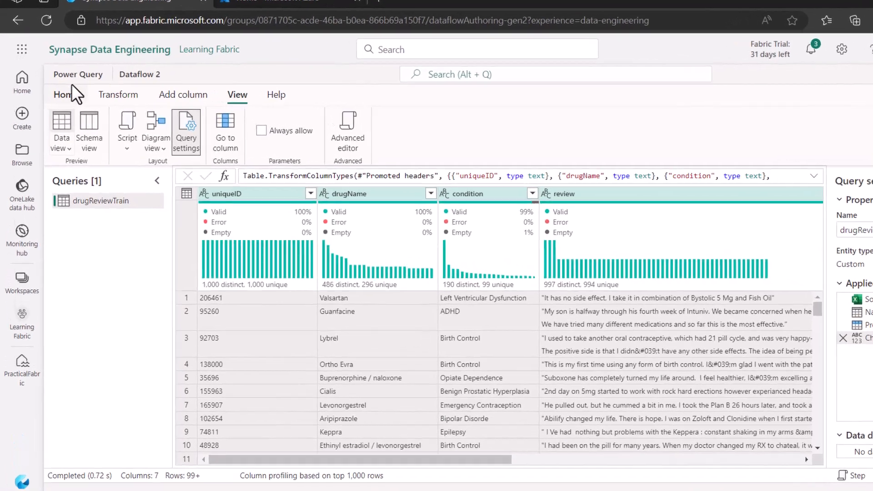
Step: Add a Lakehouse data destination to the drugReviewTrain query using the existing organizational account connection
{"action": "left_click", "coordinate": [58, 94]}
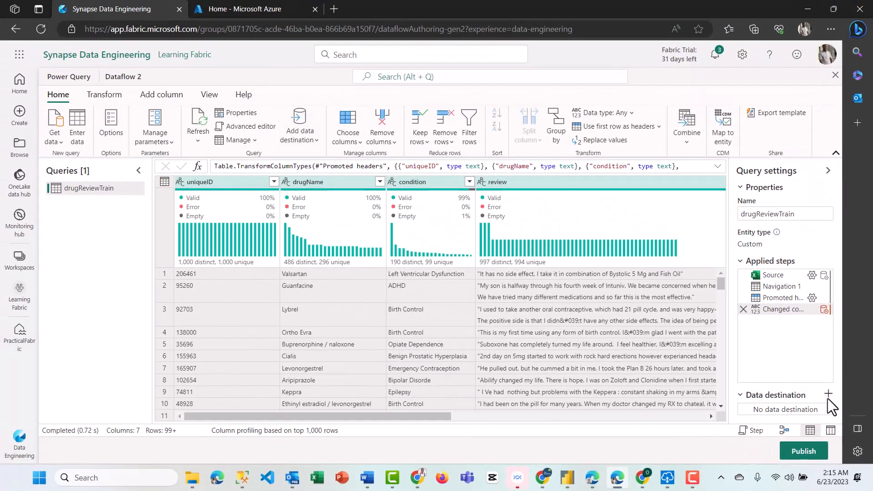
{"action": "left_click", "coordinate": [304, 126]}
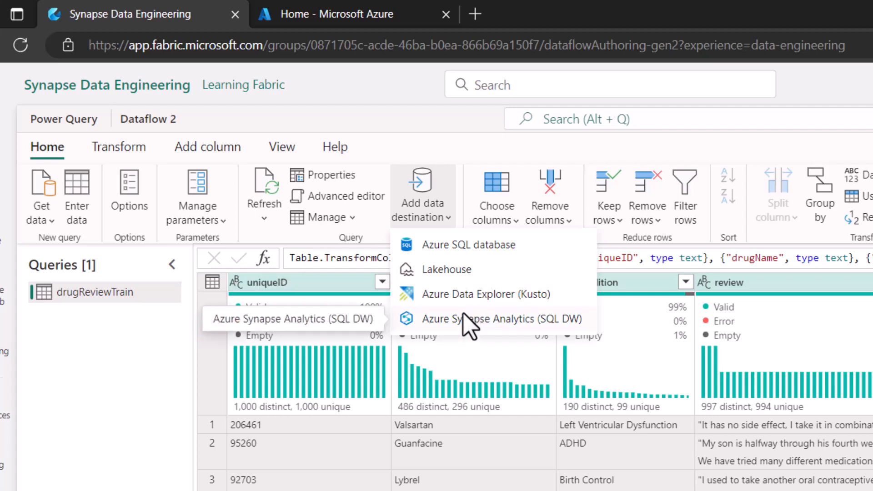
{"action": "left_click", "coordinate": [462, 272]}
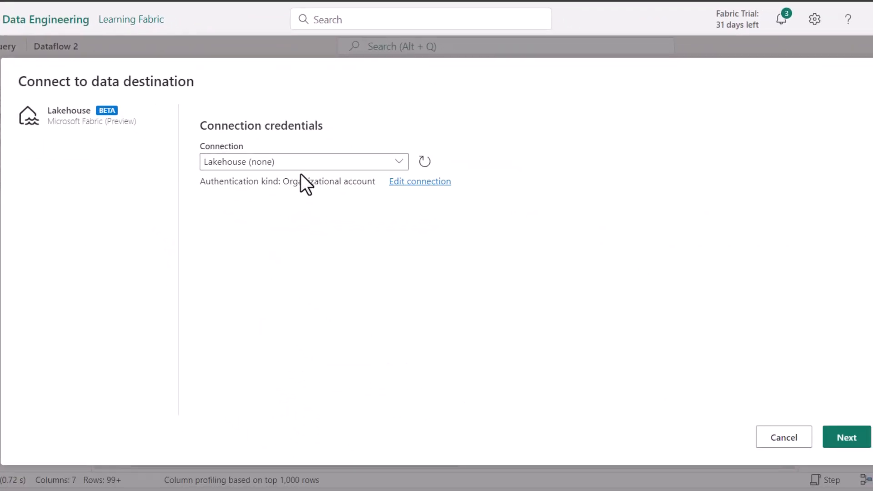
{"action": "left_click", "coordinate": [856, 437]}
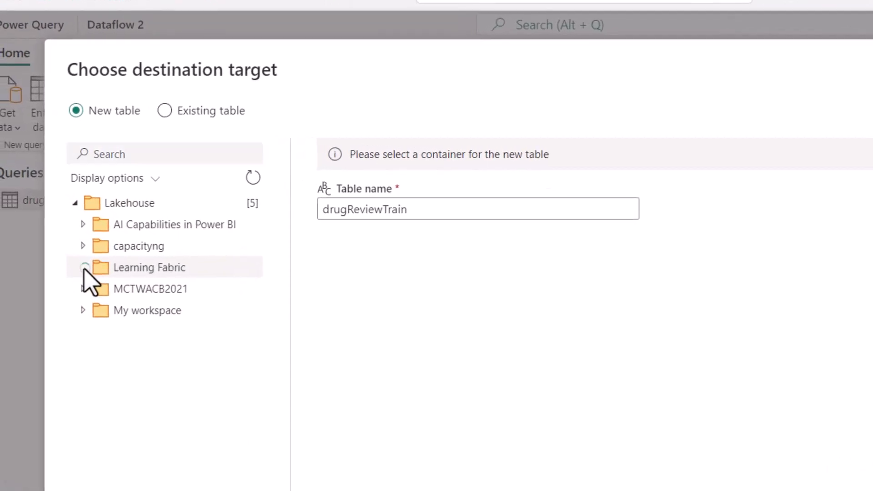
Step: Set the destination target to a new table named drugReview in the PracticalFabric lakehouse of the Learning Fabric workspace
{"action": "left_click", "coordinate": [63, 255]}
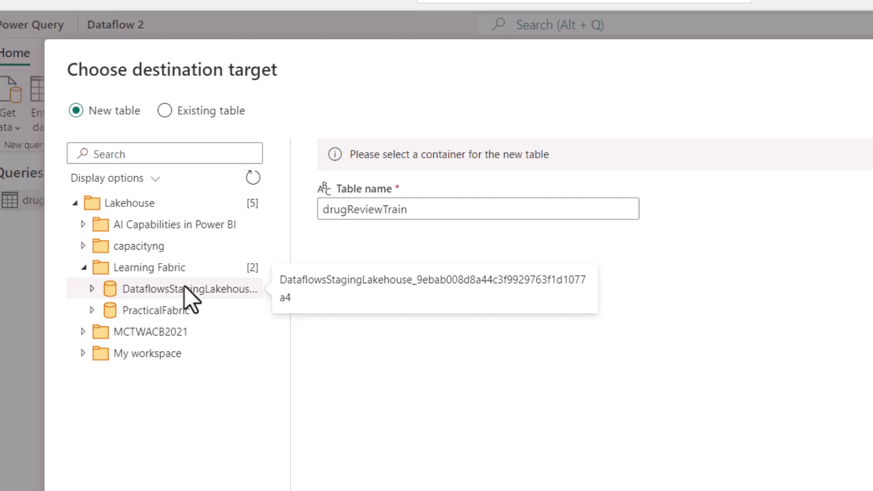
{"action": "left_click", "coordinate": [170, 311]}
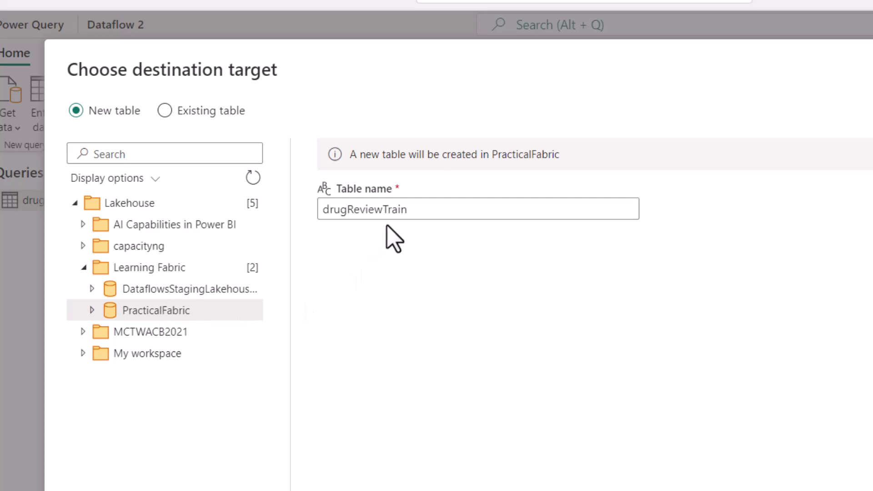
{"action": "left_click", "coordinate": [417, 208]}
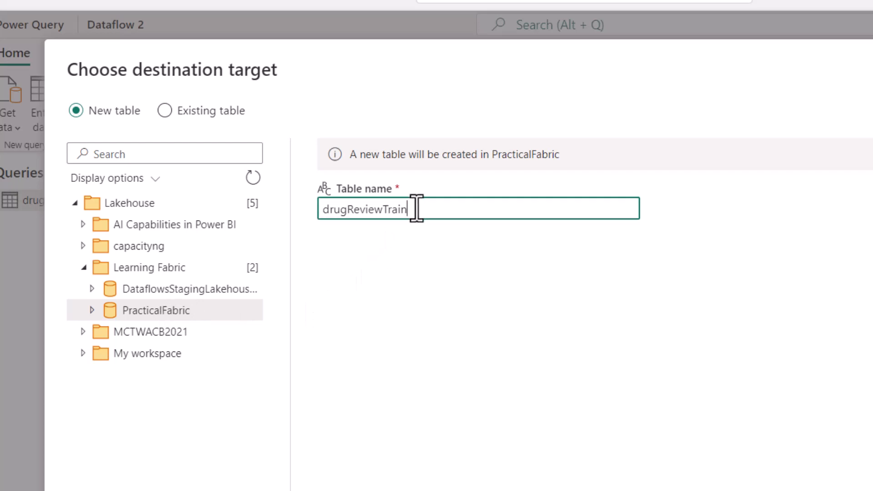
{"action": "key", "text": "BackSpace"}
{"action": "key", "text": "BackSpace"}
{"action": "key", "text": "BackSpace"}
{"action": "key", "text": "BackSpace"}
{"action": "key", "text": "BackSpace"}
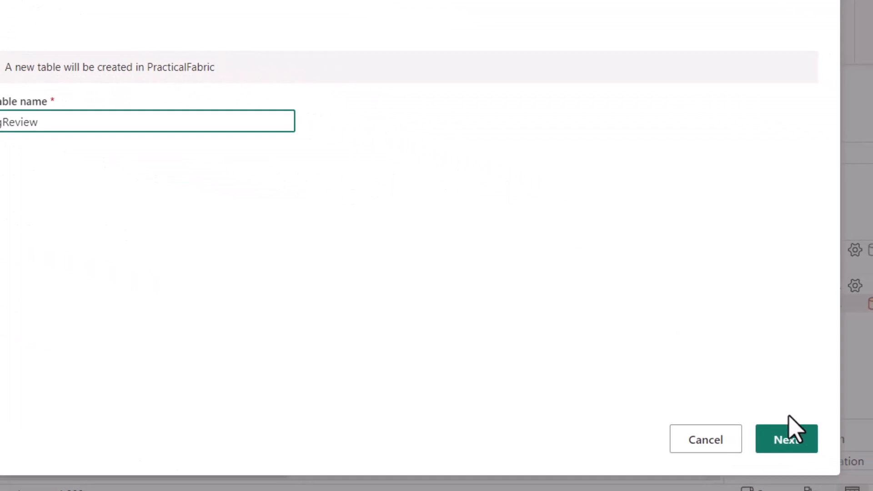
{"action": "left_click", "coordinate": [790, 438]}
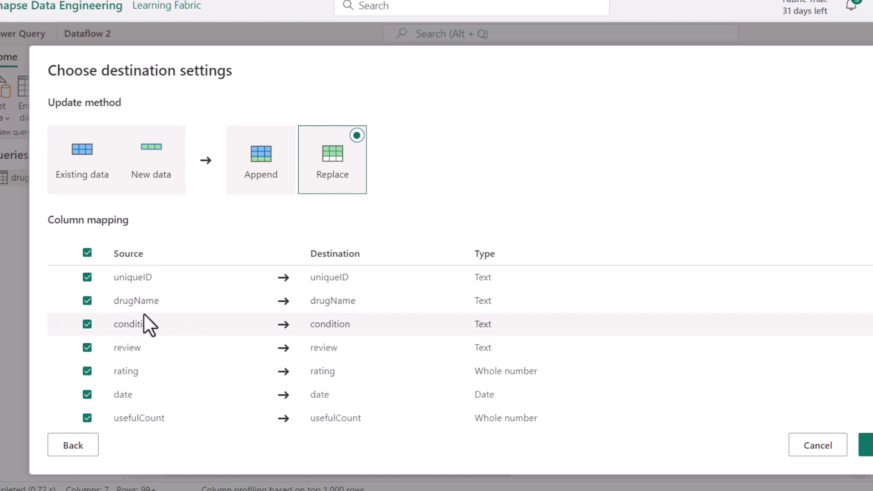
Step: Save the destination settings with the Replace update method and all columns mapped, and publish the dataflow
{"action": "scroll", "coordinate": [143, 364], "scroll_direction": "down", "scroll_amount": 1}
{"action": "scroll", "coordinate": [149, 408], "scroll_direction": "up", "scroll_amount": 1}
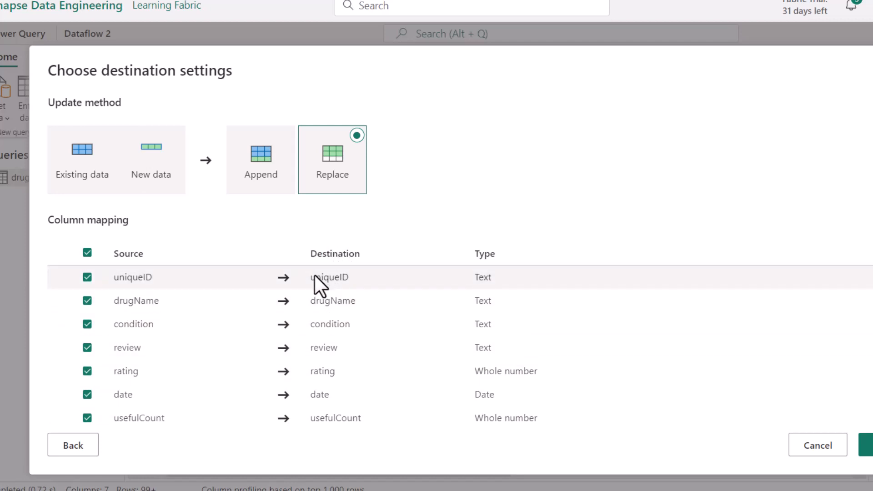
{"action": "scroll", "coordinate": [318, 344], "scroll_direction": "down", "scroll_amount": 1}
{"action": "scroll", "coordinate": [319, 344], "scroll_direction": "up", "scroll_amount": 1}
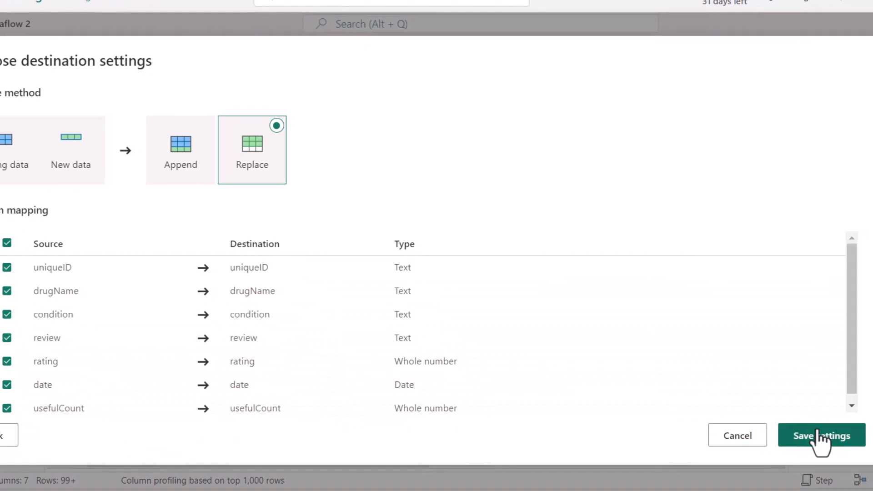
{"action": "left_click", "coordinate": [828, 438]}
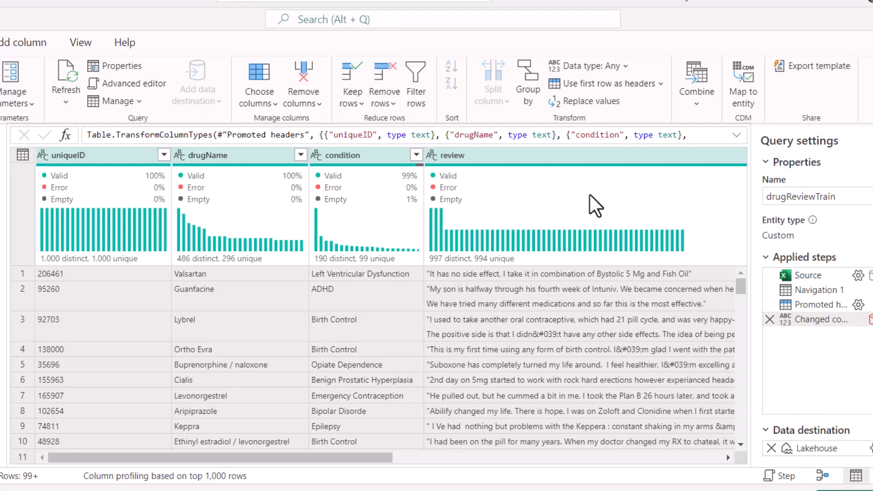
{"action": "mouse_move", "coordinate": [834, 445]}
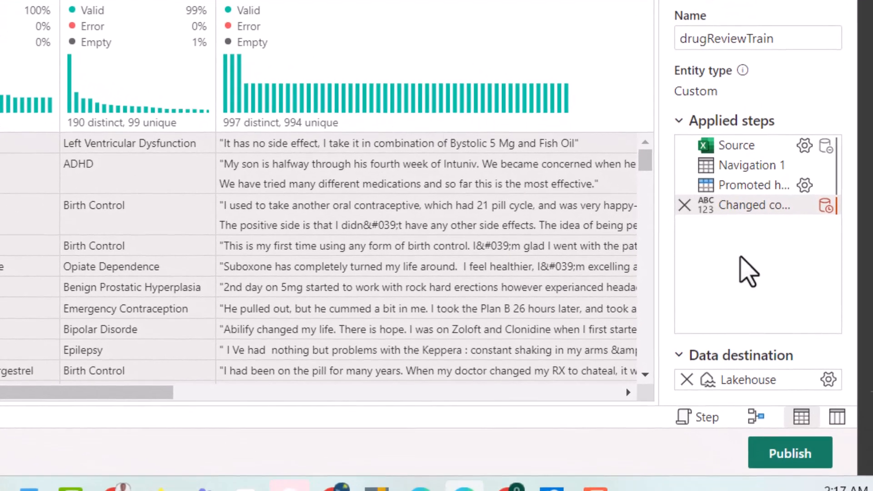
{"action": "left_click", "coordinate": [803, 456]}
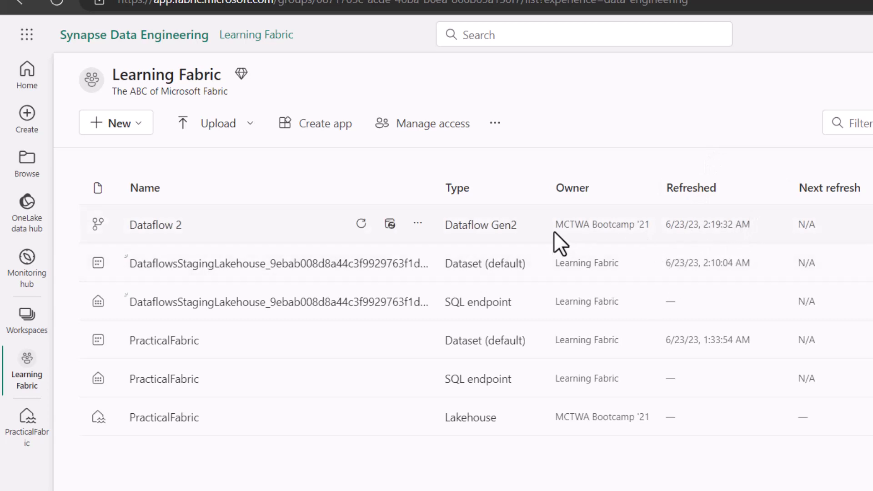
Step: Open the PracticalFabric lakehouse from the workspace and refresh the Unidentified folder under Tables
{"action": "left_click", "coordinate": [172, 418]}
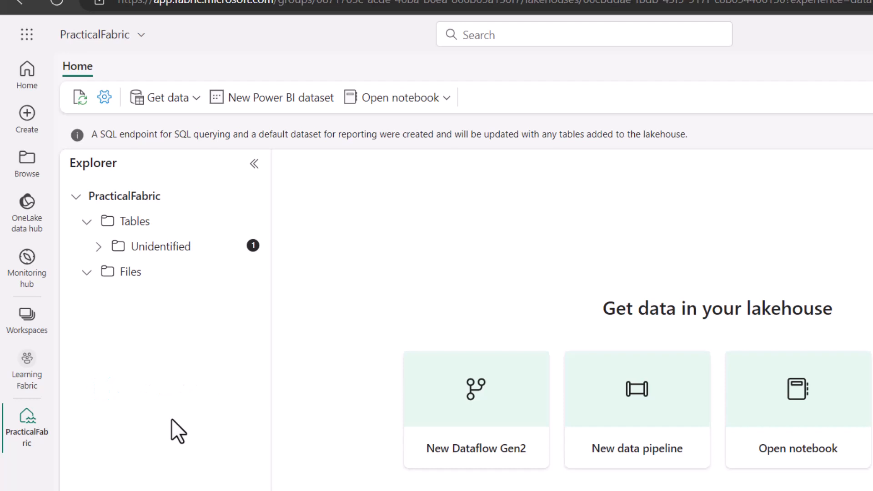
{"action": "mouse_move", "coordinate": [242, 272]}
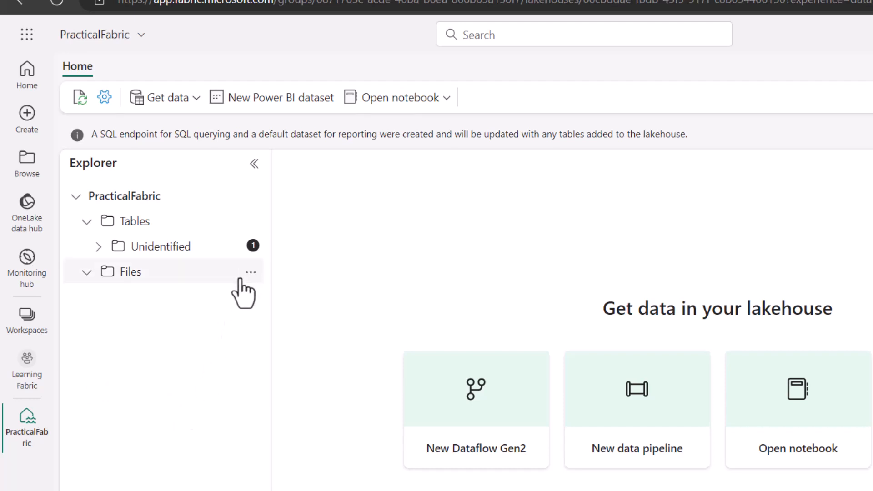
{"action": "left_click", "coordinate": [234, 255]}
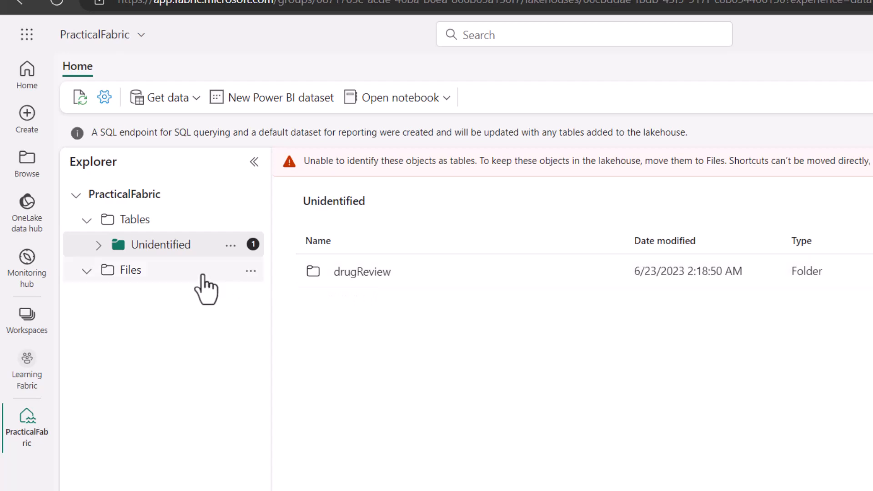
{"action": "left_click", "coordinate": [230, 247]}
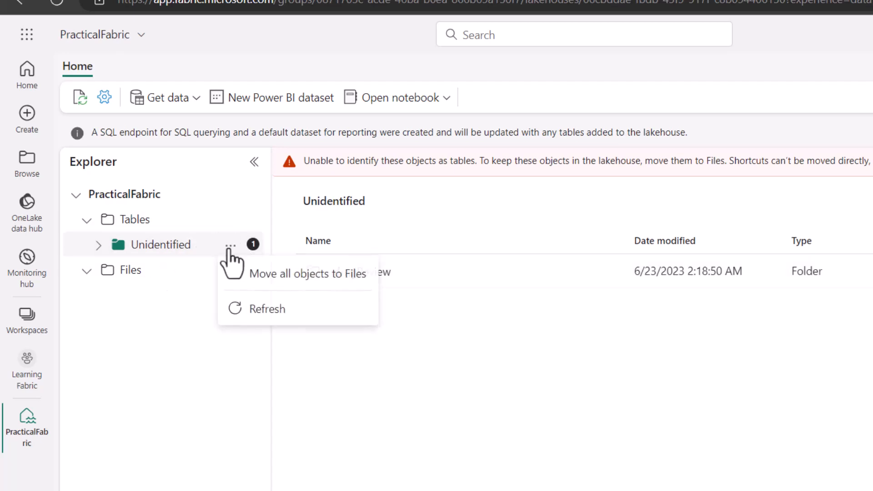
{"action": "left_click", "coordinate": [263, 314]}
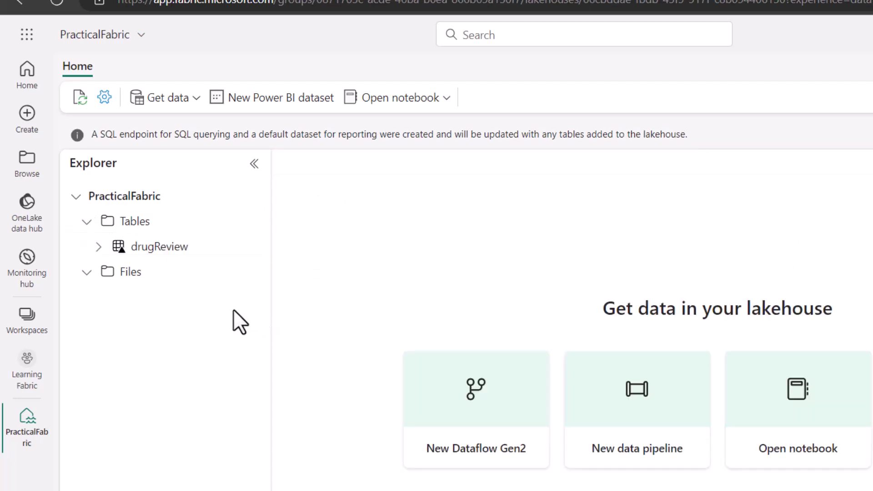
Step: Preview the drugReview table's data and switch from the Lakehouse view to the SQL endpoint
{"action": "left_click", "coordinate": [150, 247]}
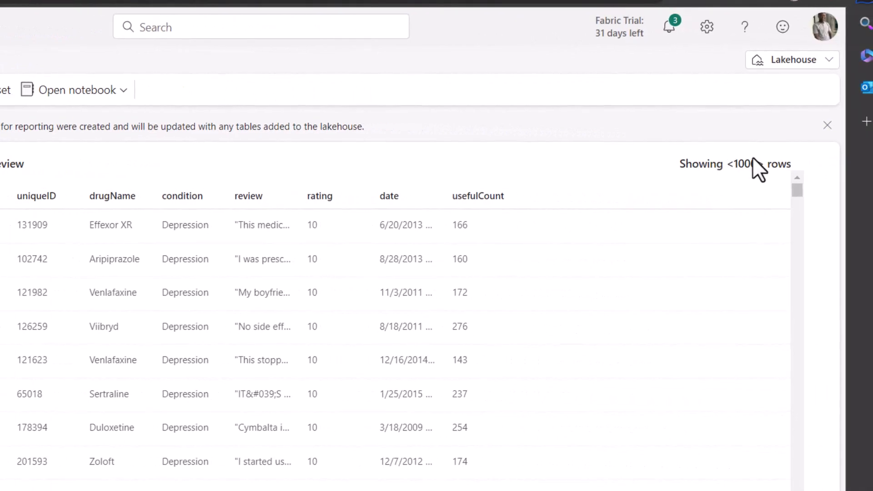
{"action": "left_click", "coordinate": [828, 125]}
{"action": "left_click", "coordinate": [818, 64]}
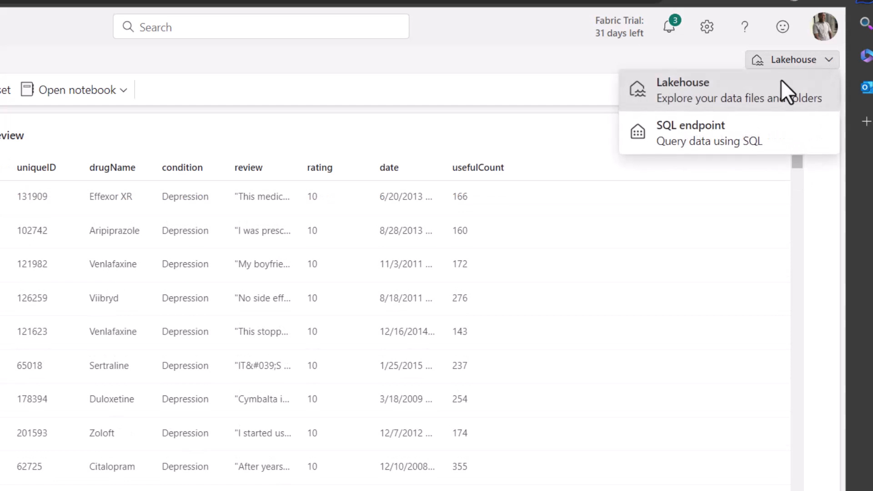
{"action": "left_click", "coordinate": [706, 142]}
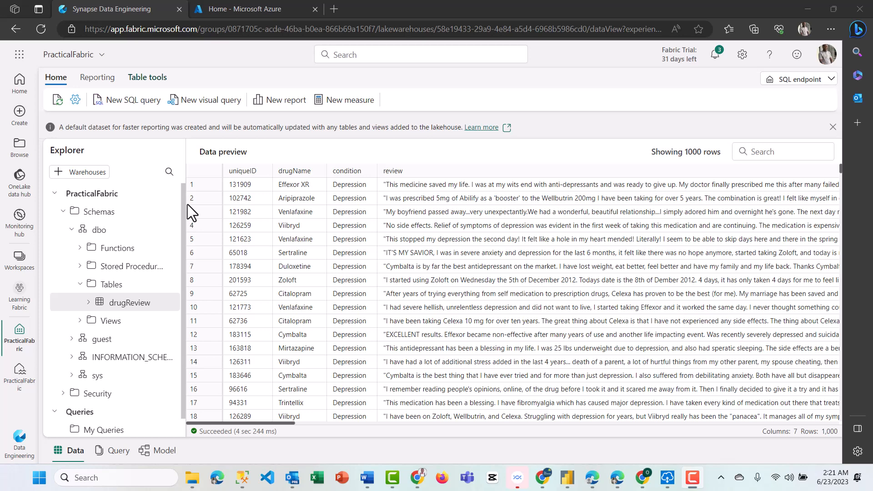
Step: Create a Select TOP 100 SQL query from the drugReview table in the dbo schema
{"action": "left_click", "coordinate": [62, 212]}
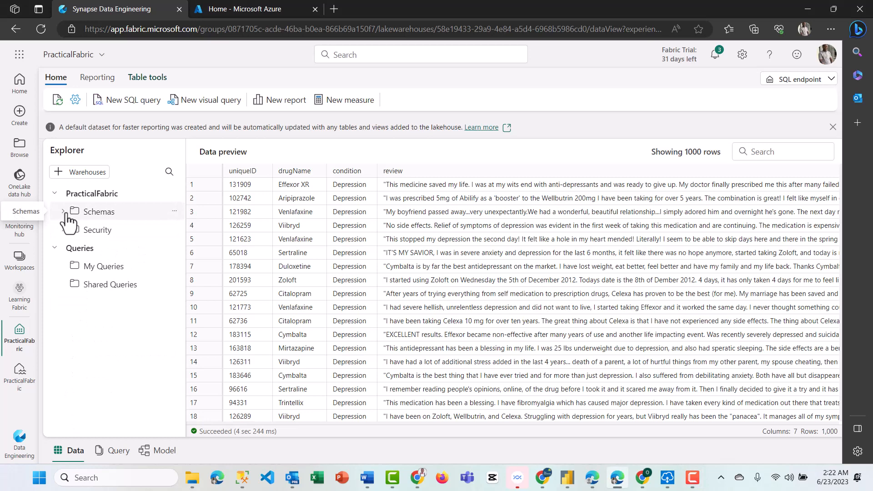
{"action": "left_click", "coordinate": [63, 217]}
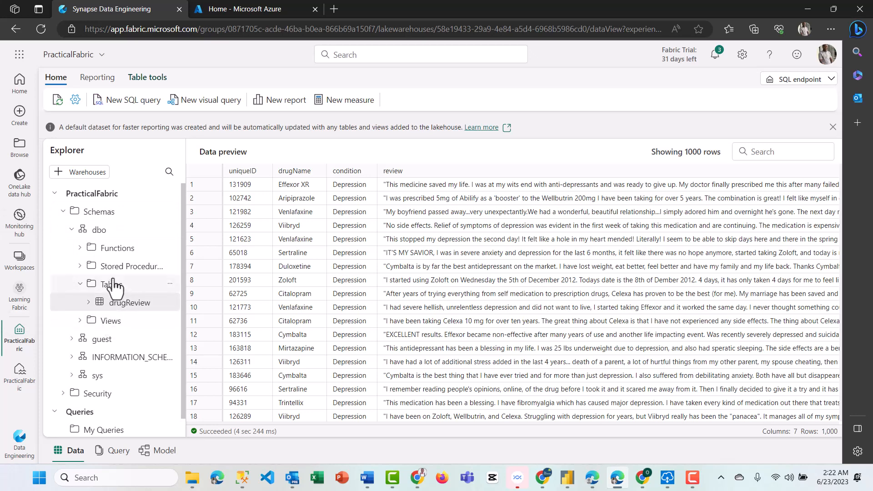
{"action": "scroll", "coordinate": [118, 272], "scroll_direction": "down", "scroll_amount": 1}
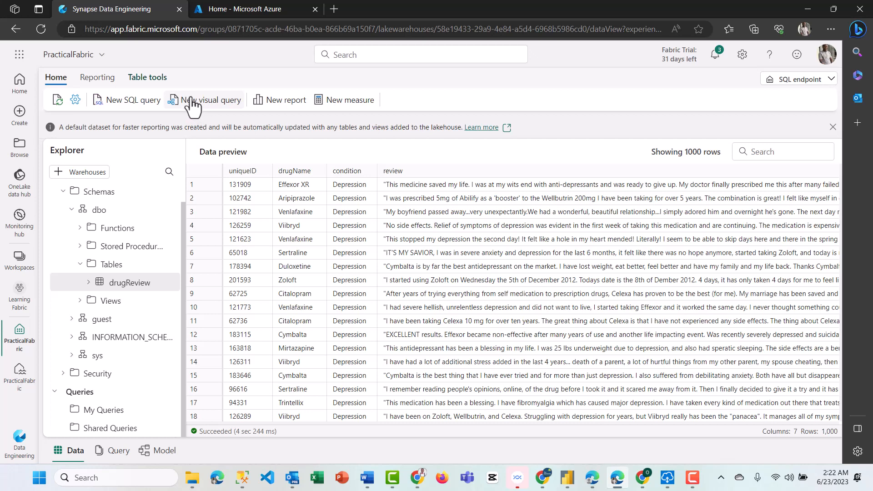
{"action": "right_click", "coordinate": [172, 283]}
{"action": "mouse_move", "coordinate": [173, 284]}
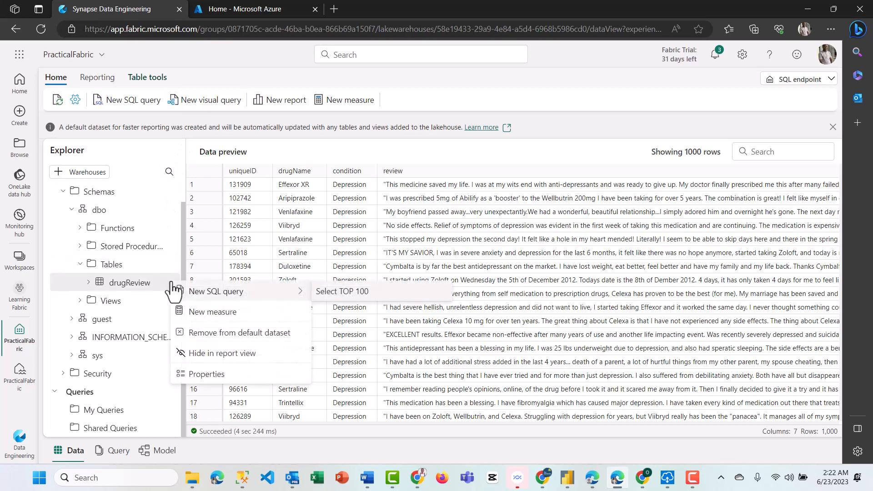
{"action": "left_click", "coordinate": [344, 293]}
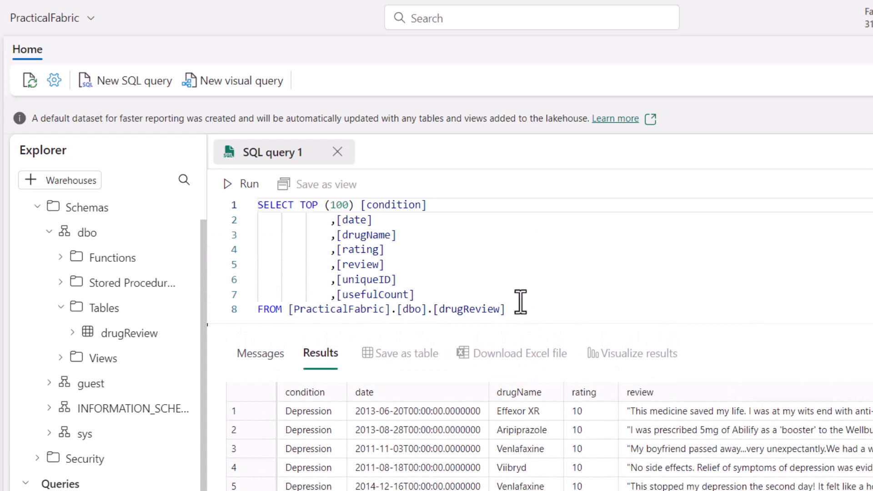
Step: Replace the TOP (100) column list in the query with count(*) and run it on the drugReview table
{"action": "left_click_drag", "start_coordinate": [445, 292], "coordinate": [300, 205]}
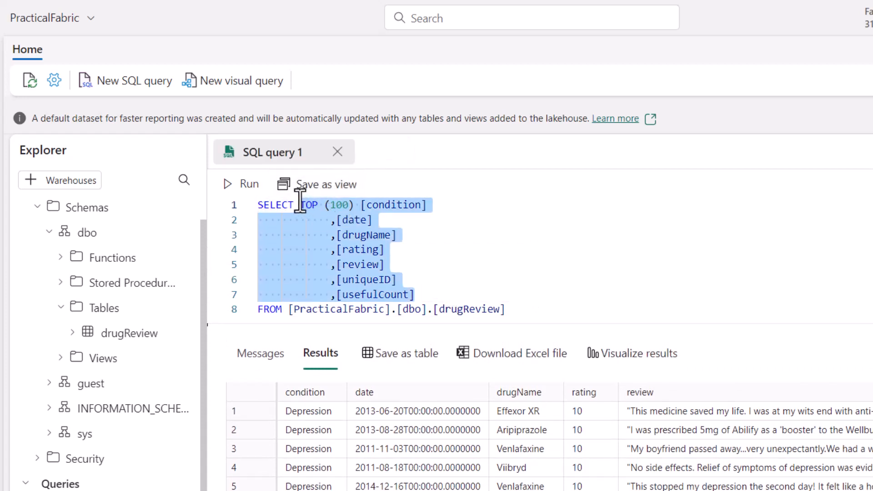
{"action": "type", "text": "count"}
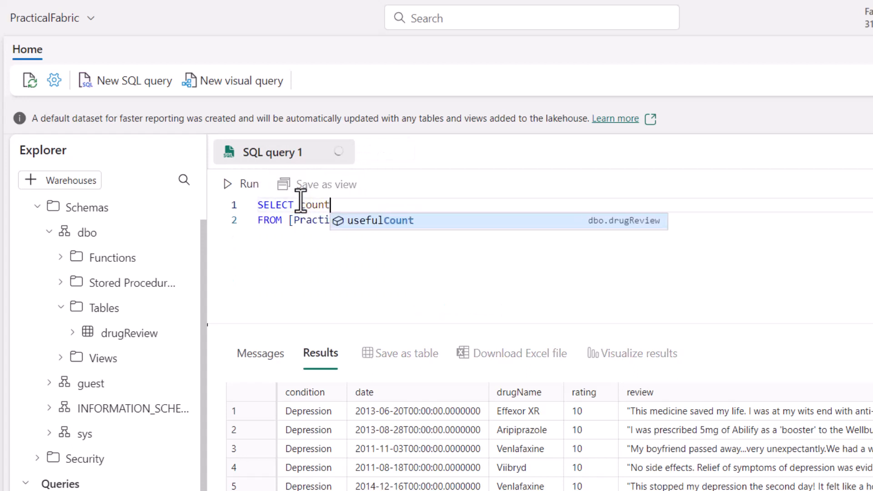
{"action": "type", "text": "(*)"}
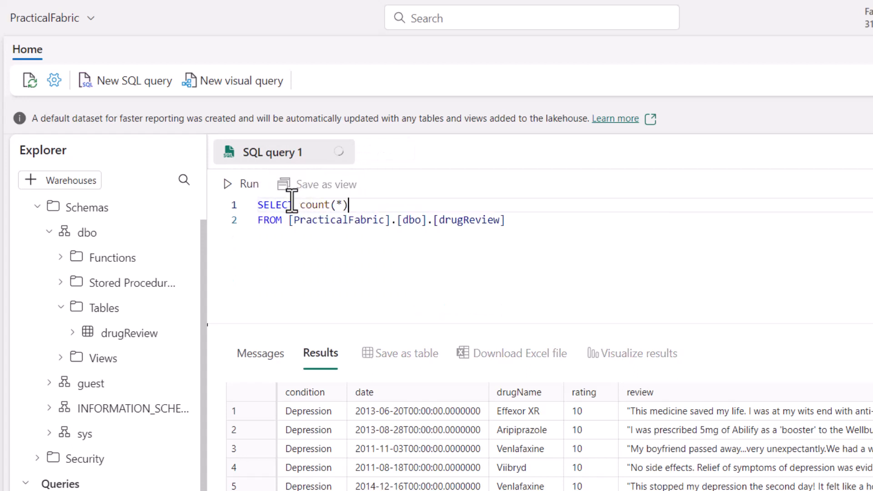
{"action": "left_click", "coordinate": [231, 187]}
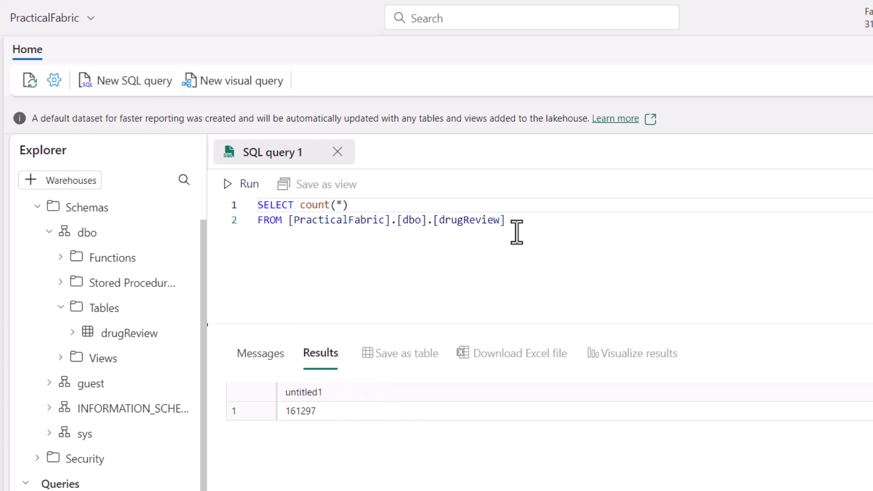
{"action": "left_click", "coordinate": [553, 253]}
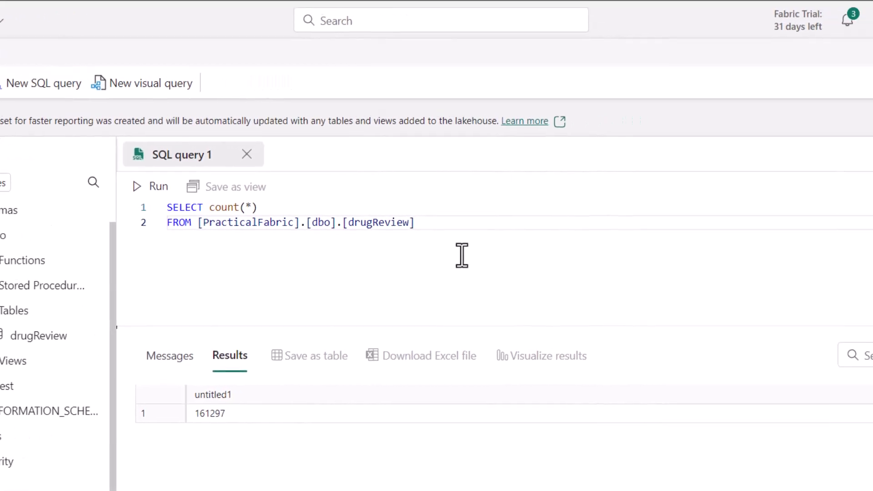
Step: Switch the PracticalFabric lakehouse from the SQL endpoint back to the Lakehouse view and check the options for opening a notebook
{"action": "left_click", "coordinate": [805, 63]}
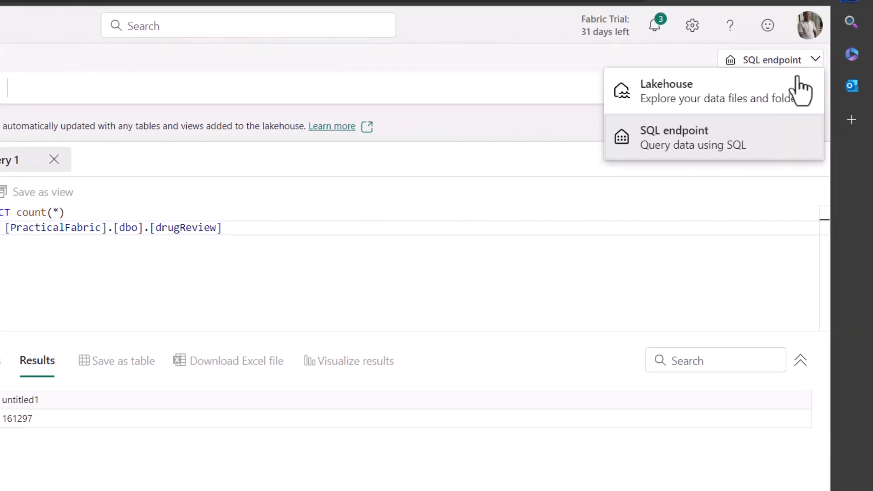
{"action": "left_click", "coordinate": [674, 96]}
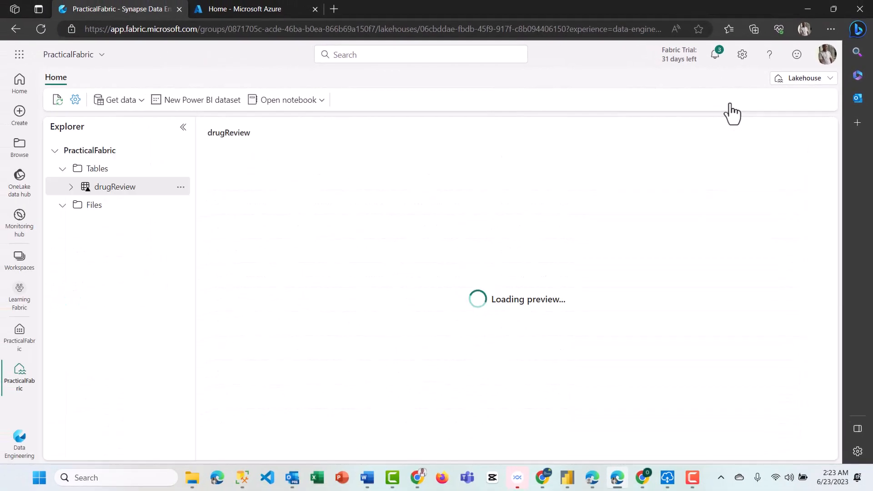
{"action": "left_click", "coordinate": [310, 103]}
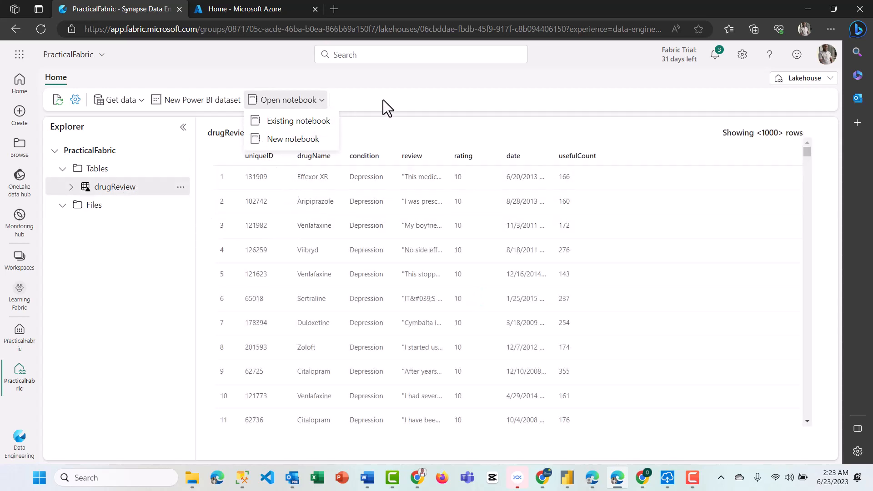
{"action": "left_click", "coordinate": [399, 94]}
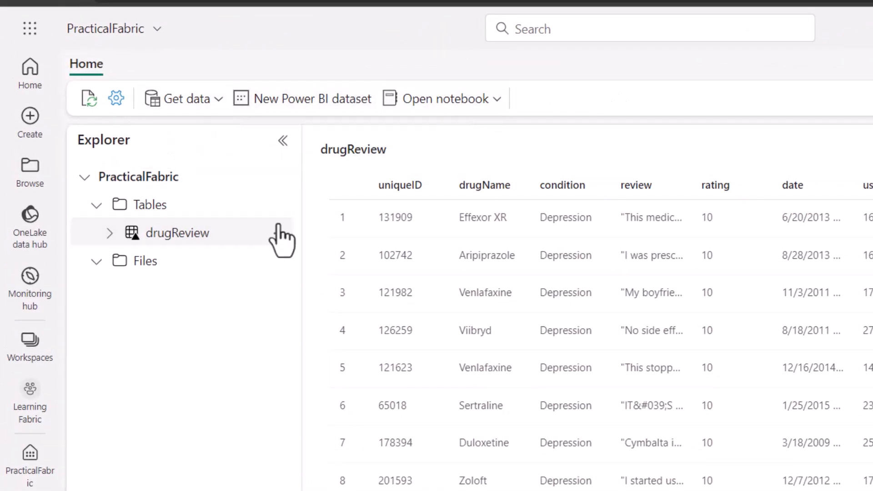
Step: Create a new Dataflow Gen2 from the lakehouse and upload drugReviewTest.xlsx from the DrugReview folder as its Excel source
{"action": "left_click", "coordinate": [205, 109]}
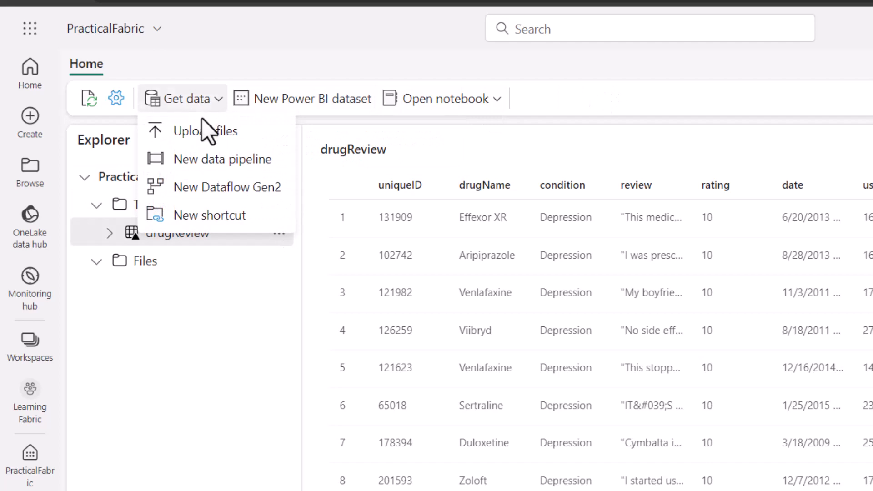
{"action": "left_click", "coordinate": [218, 186]}
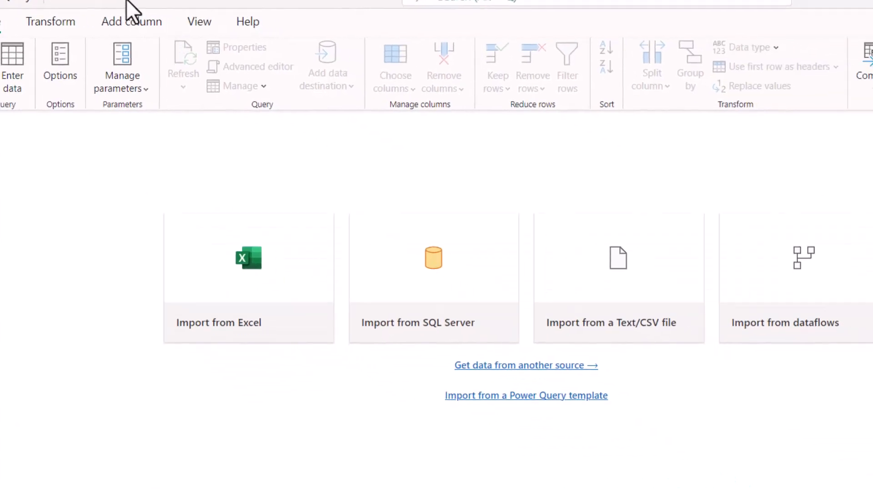
{"action": "left_click", "coordinate": [215, 249]}
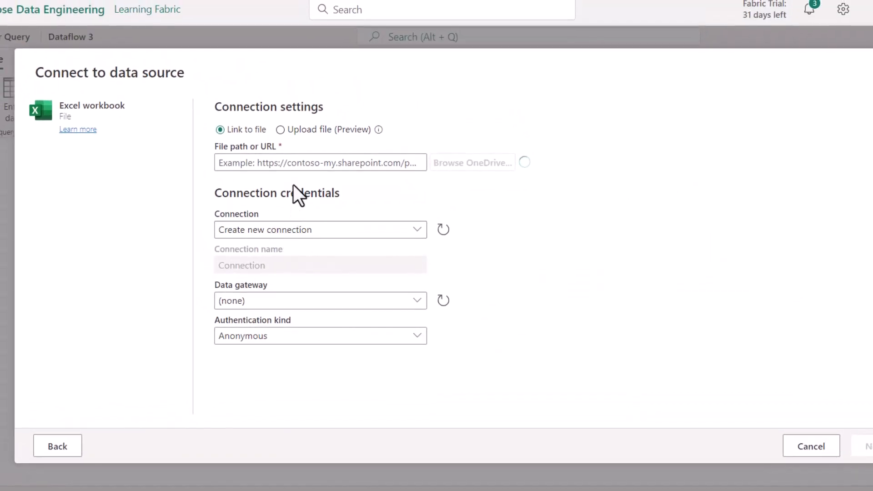
{"action": "left_click", "coordinate": [299, 115]}
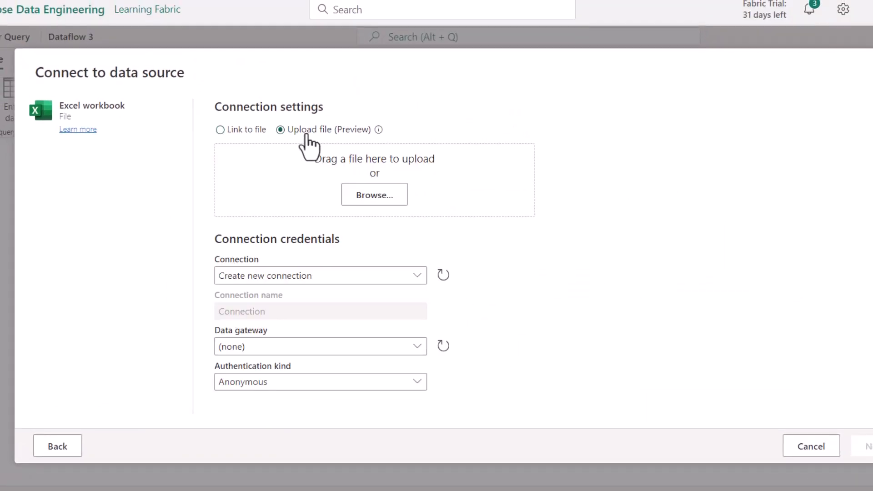
{"action": "left_click", "coordinate": [368, 197]}
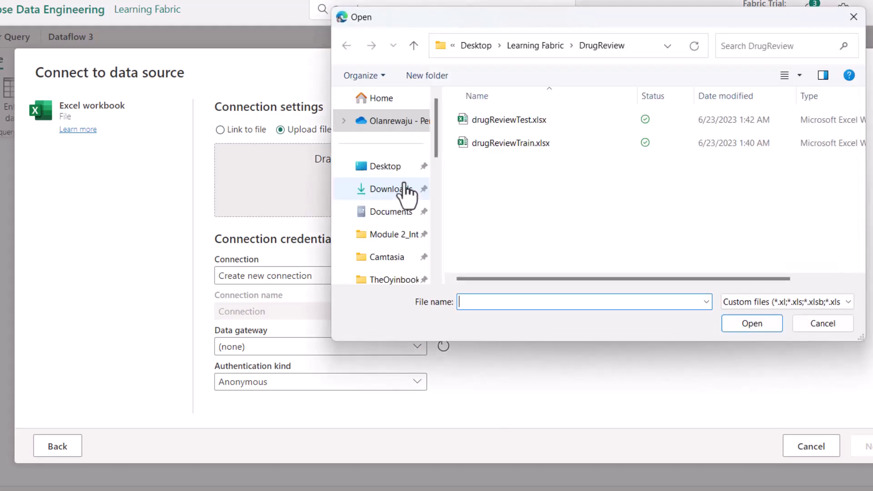
{"action": "left_click", "coordinate": [511, 119]}
{"action": "left_click", "coordinate": [755, 326]}
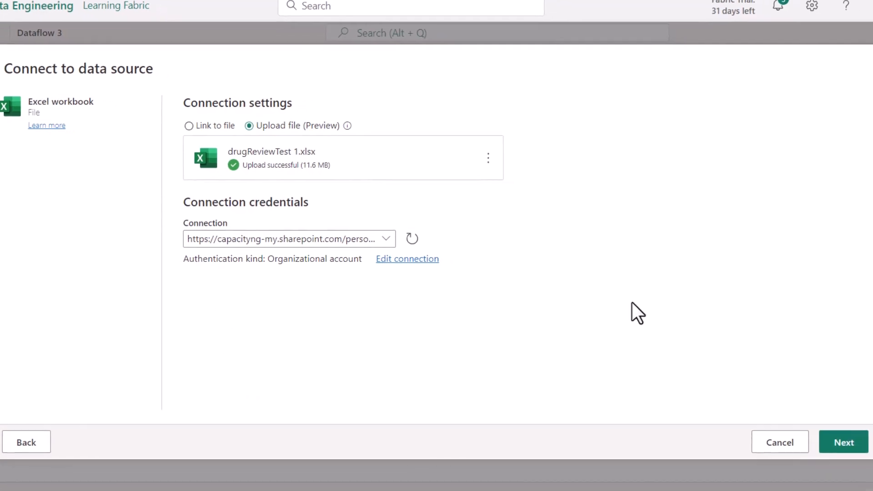
Step: Accept the workbook connection, choose the drugReviewTest sheet and create the query from it
{"action": "left_click", "coordinate": [820, 440]}
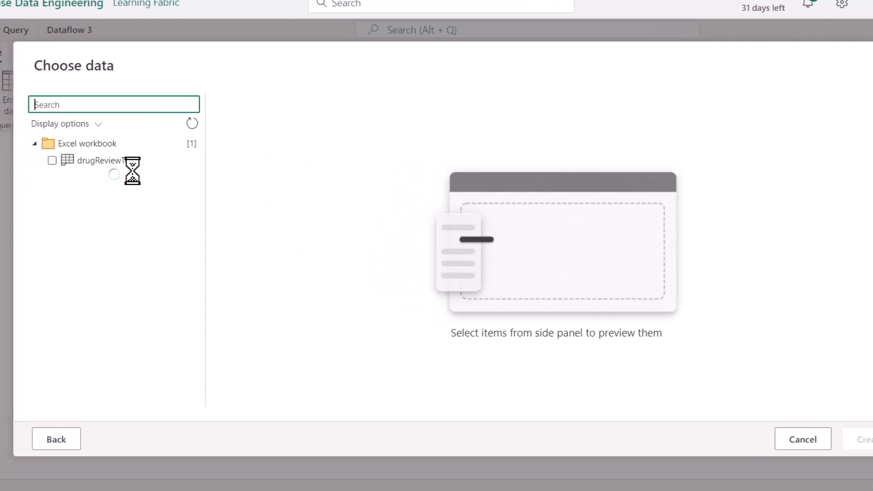
{"action": "left_click", "coordinate": [152, 167]}
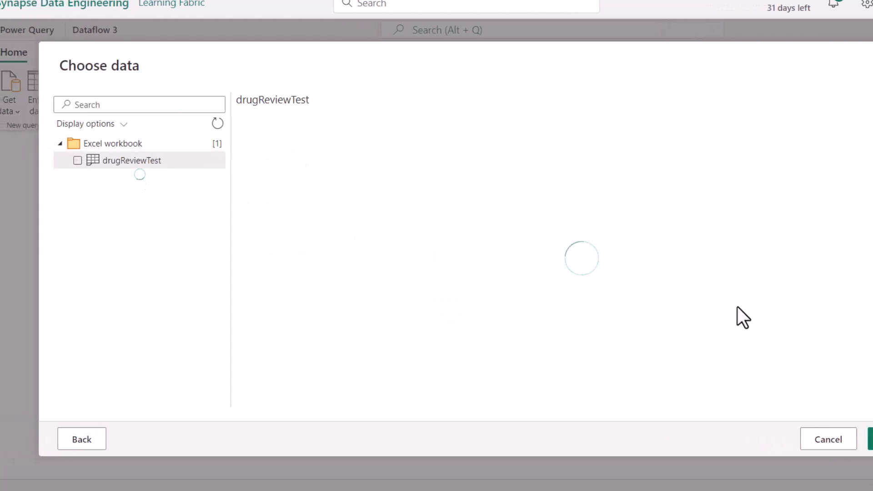
{"action": "left_click", "coordinate": [871, 439]}
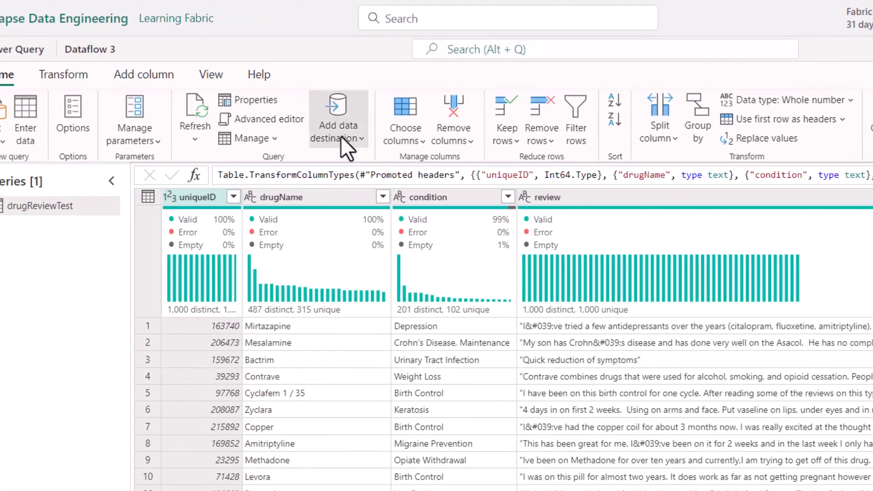
Step: Try to set a Lakehouse destination for drugReviewTest using the existing drugReview table in Learning Fabric's PracticalFabric lakehouse
{"action": "left_click", "coordinate": [340, 135]}
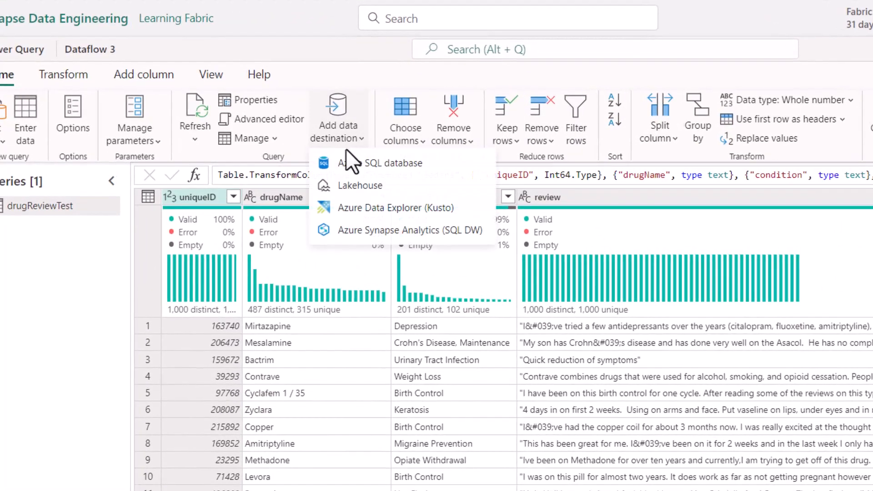
{"action": "left_click", "coordinate": [371, 184]}
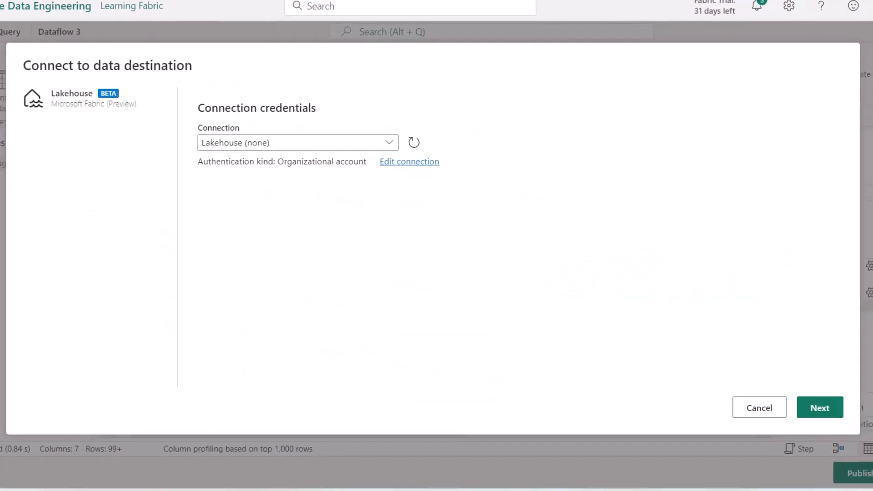
{"action": "left_click", "coordinate": [872, 490]}
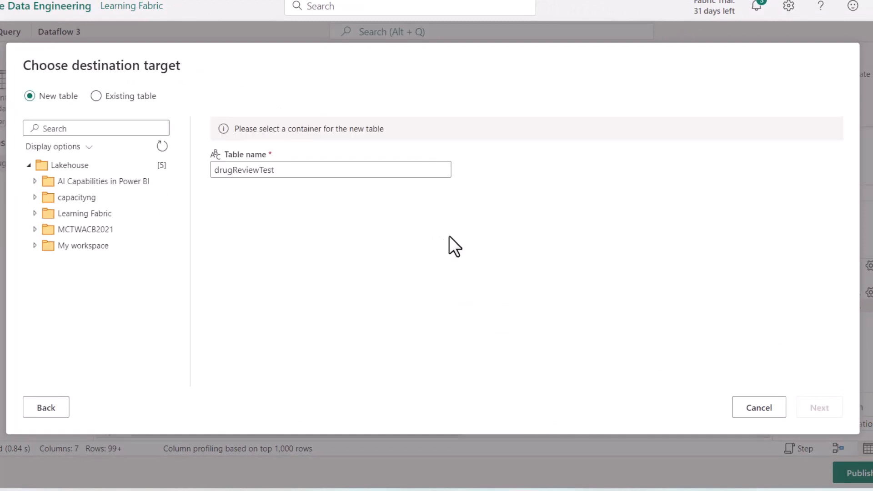
{"action": "left_click", "coordinate": [35, 213]}
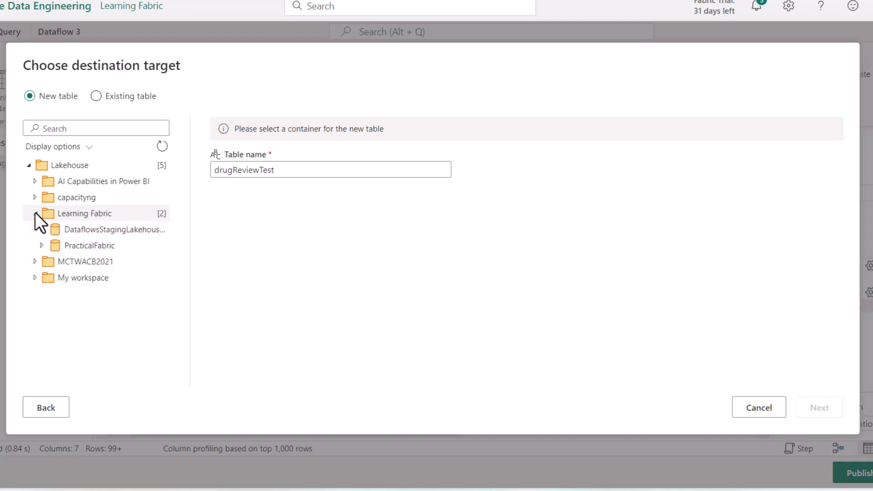
{"action": "left_click", "coordinate": [42, 246]}
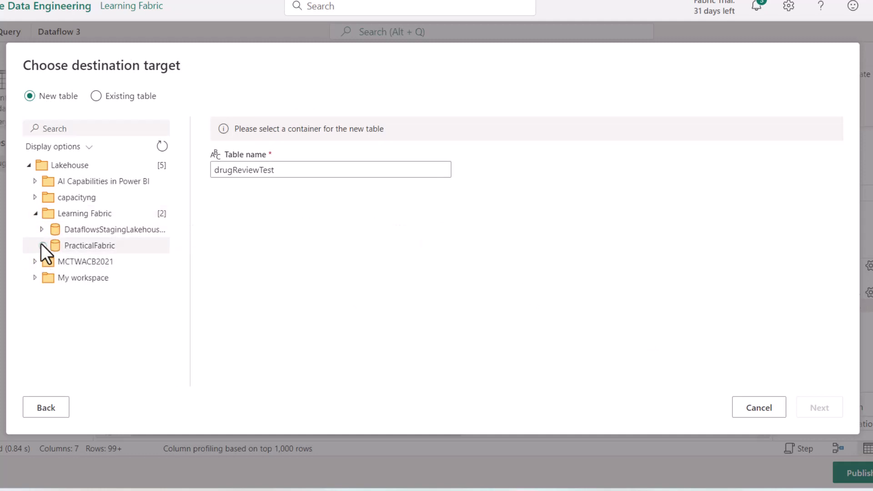
{"action": "left_click", "coordinate": [95, 258]}
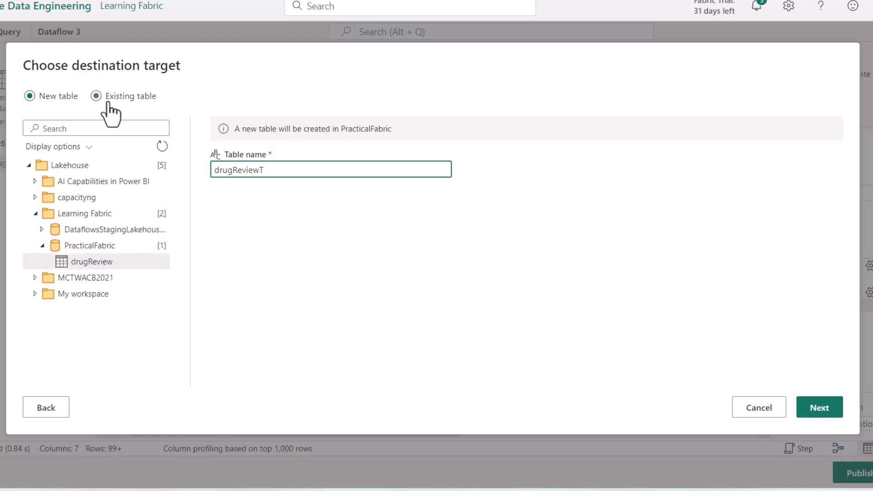
{"action": "left_click", "coordinate": [97, 96]}
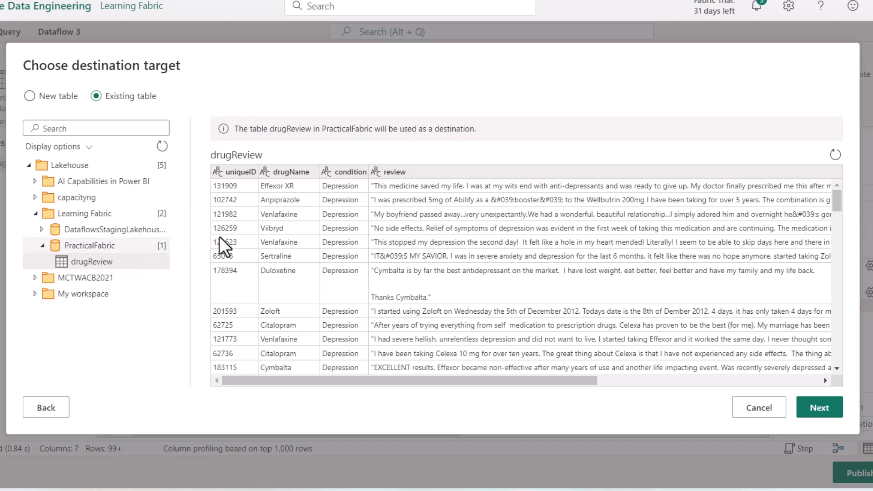
{"action": "left_click", "coordinate": [820, 408]}
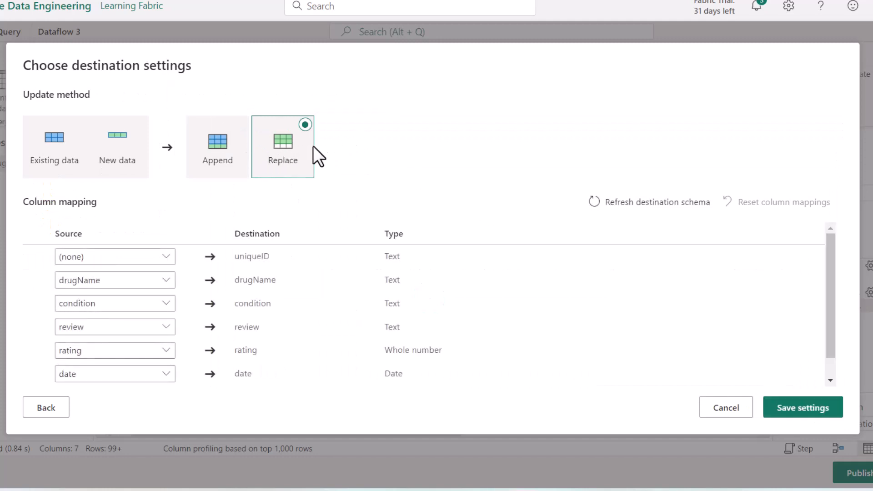
Step: Try the Append update method with source uniqueID mapped to destination uniqueID, review the column mappings, and cancel the destination settings
{"action": "left_click", "coordinate": [231, 157]}
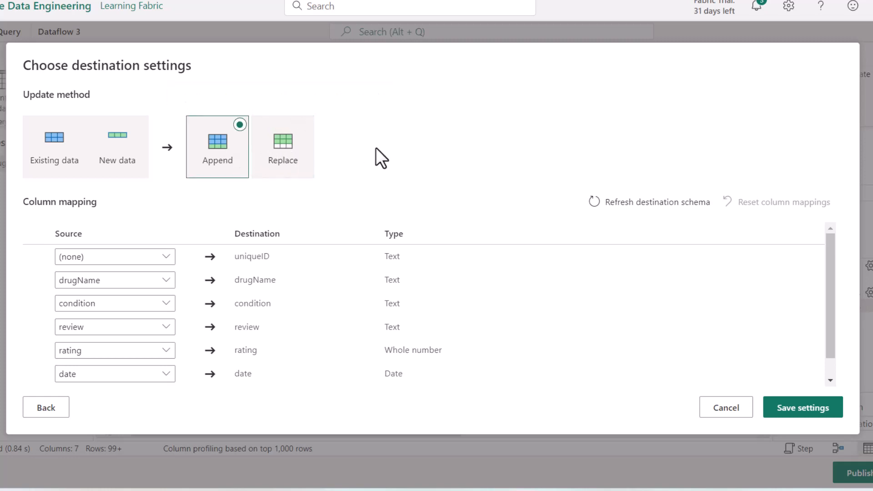
{"action": "left_click", "coordinate": [163, 259]}
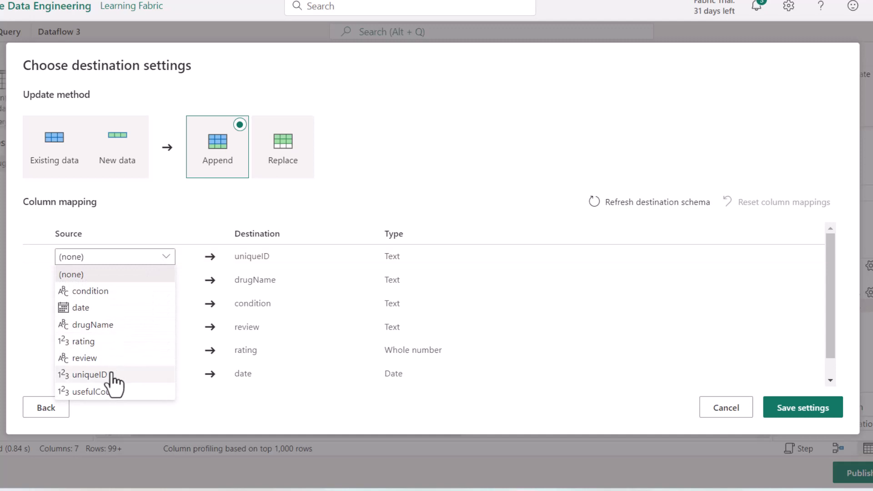
{"action": "left_click", "coordinate": [113, 374]}
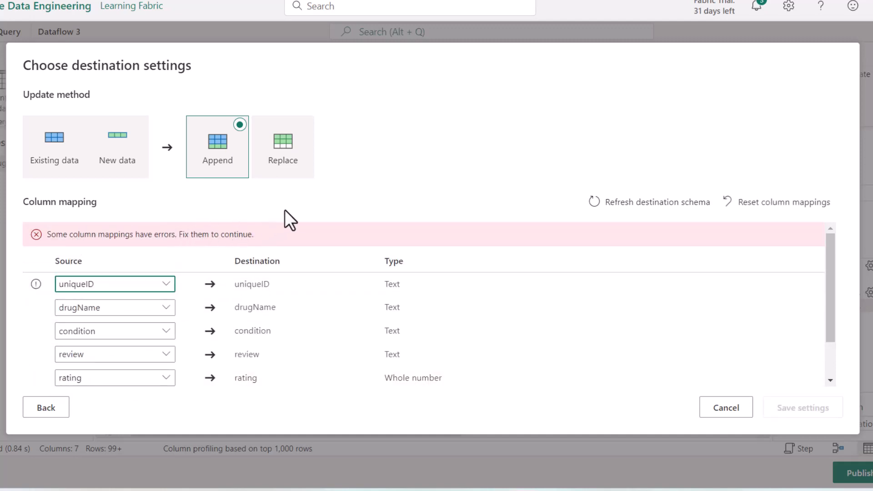
{"action": "scroll", "coordinate": [319, 273], "scroll_direction": "down", "scroll_amount": 2}
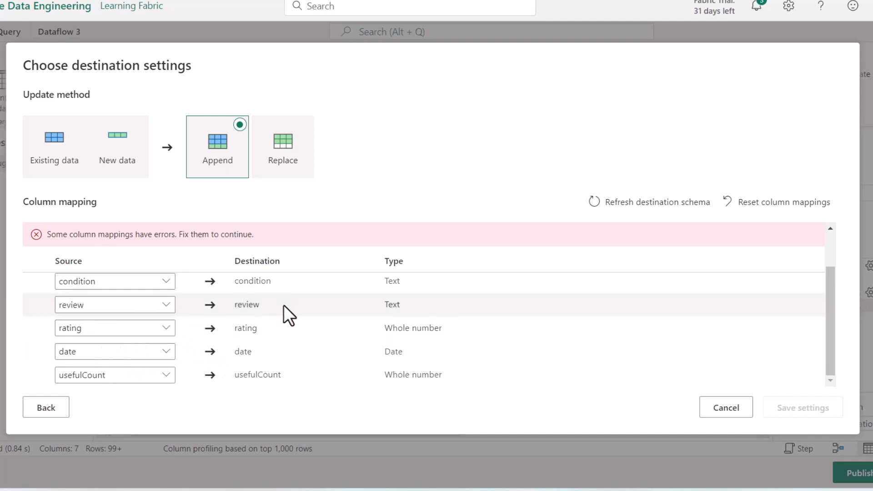
{"action": "scroll", "coordinate": [282, 304], "scroll_direction": "up", "scroll_amount": 1}
{"action": "scroll", "coordinate": [227, 312], "scroll_direction": "up", "scroll_amount": 1}
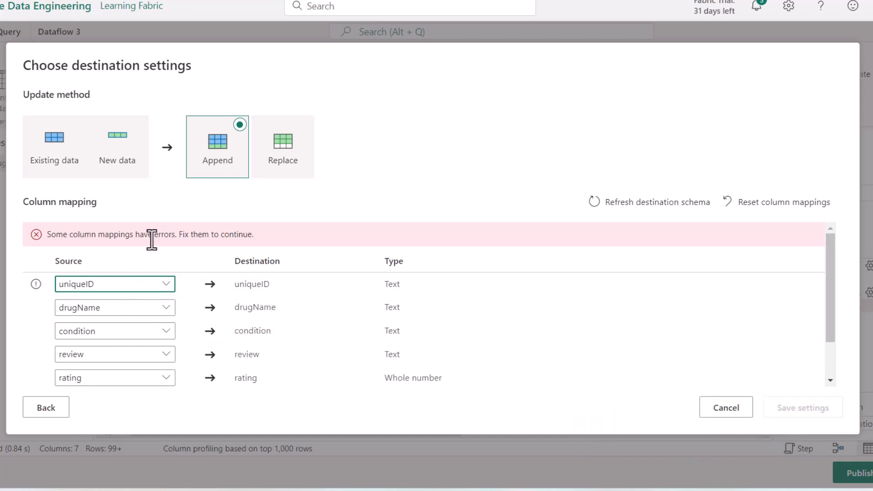
{"action": "left_click", "coordinate": [114, 286]}
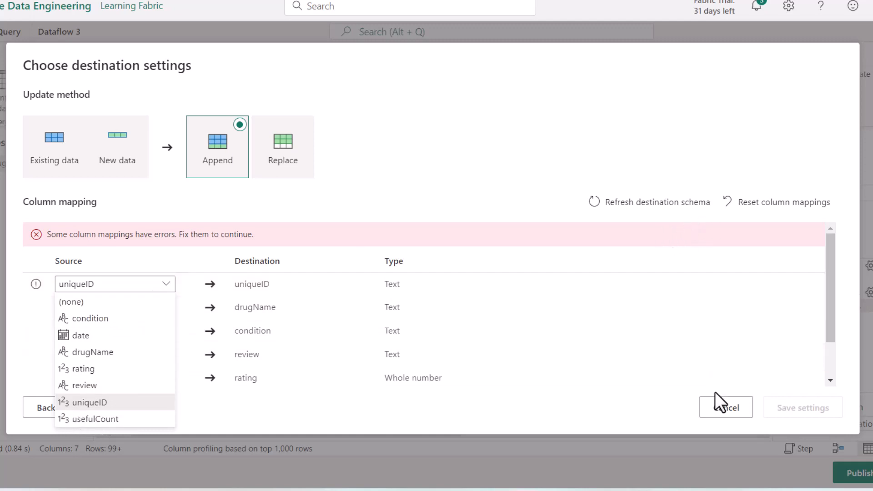
{"action": "left_click", "coordinate": [718, 409]}
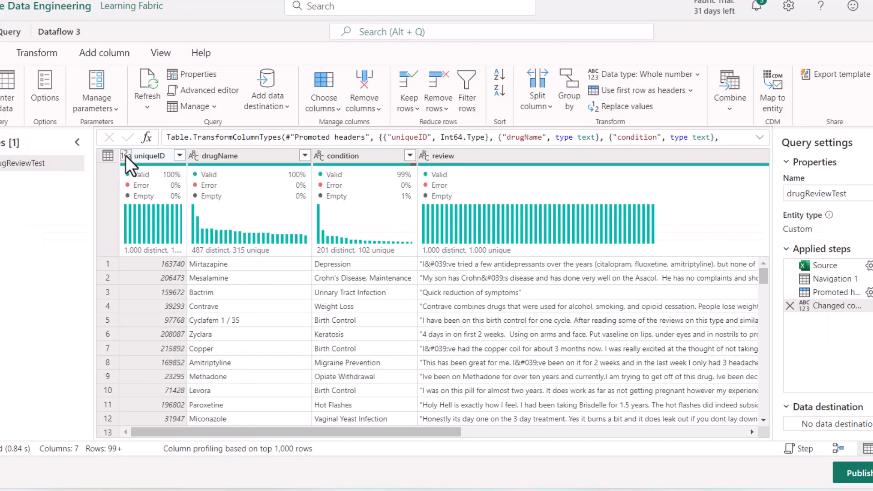
Step: Change the uniqueID column's data type to Text, replacing the current type conversion
{"action": "left_click", "coordinate": [126, 157]}
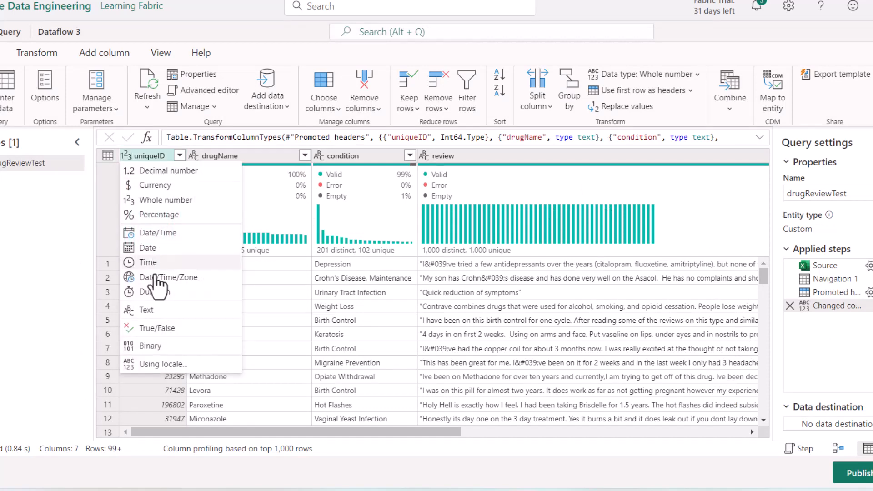
{"action": "left_click", "coordinate": [154, 310]}
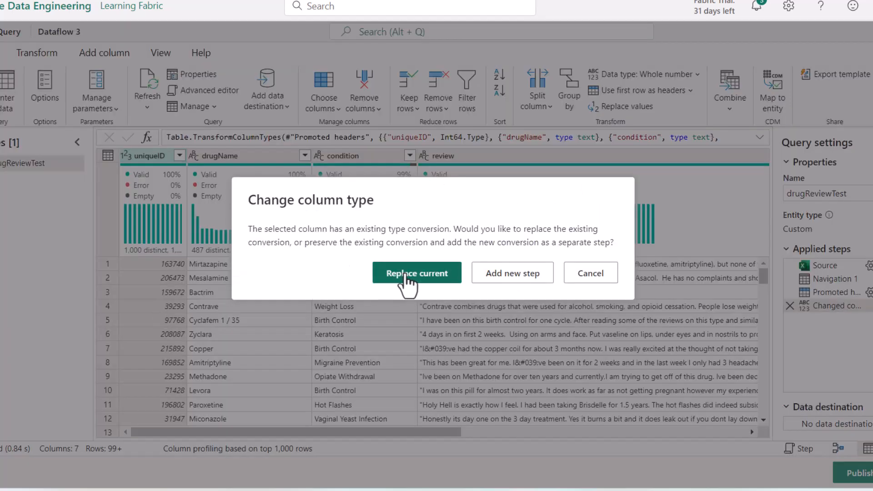
{"action": "left_click", "coordinate": [417, 274]}
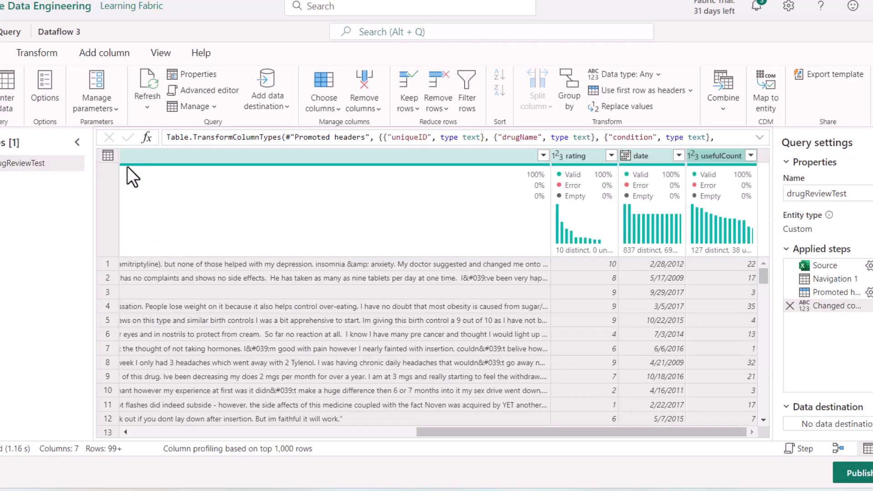
Step: Choose the existing drugReview table in Learning Fabric's PracticalFabric lakehouse as the Lakehouse destination for the drugReviewTest query
{"action": "mouse_move", "coordinate": [149, 174]}
{"action": "left_click", "coordinate": [264, 103]}
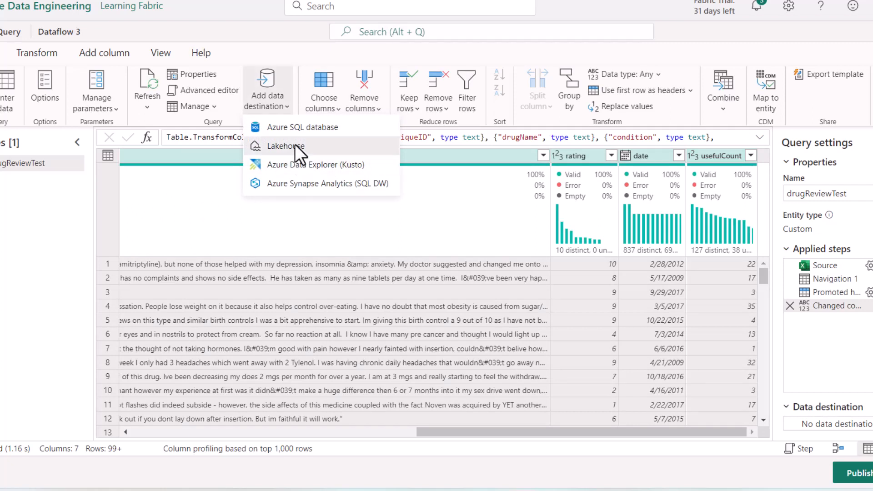
{"action": "left_click", "coordinate": [287, 145]}
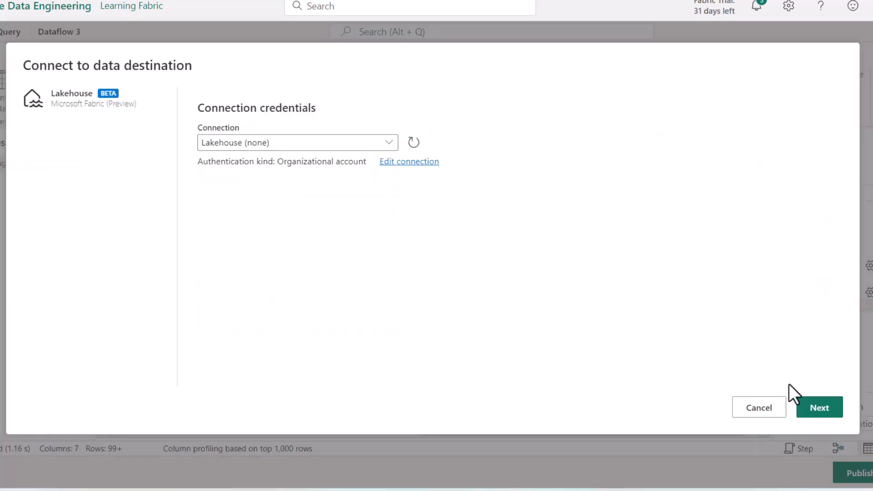
{"action": "left_click", "coordinate": [820, 411]}
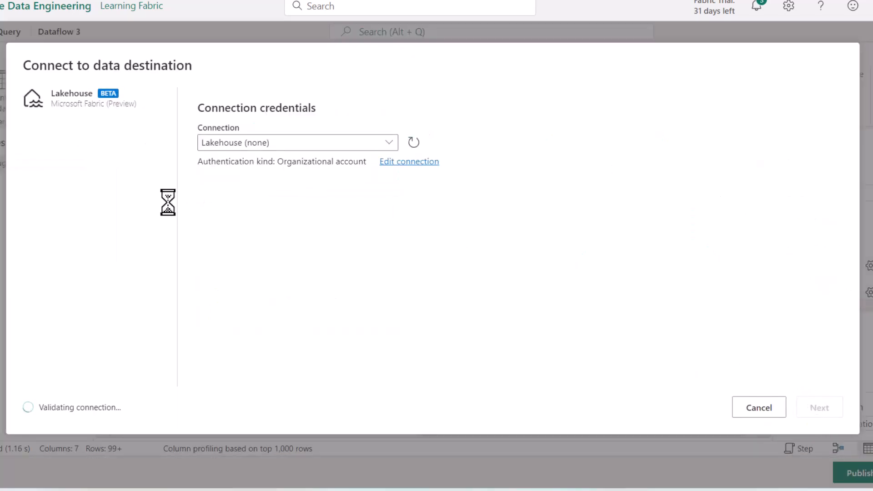
{"action": "left_click", "coordinate": [115, 98]}
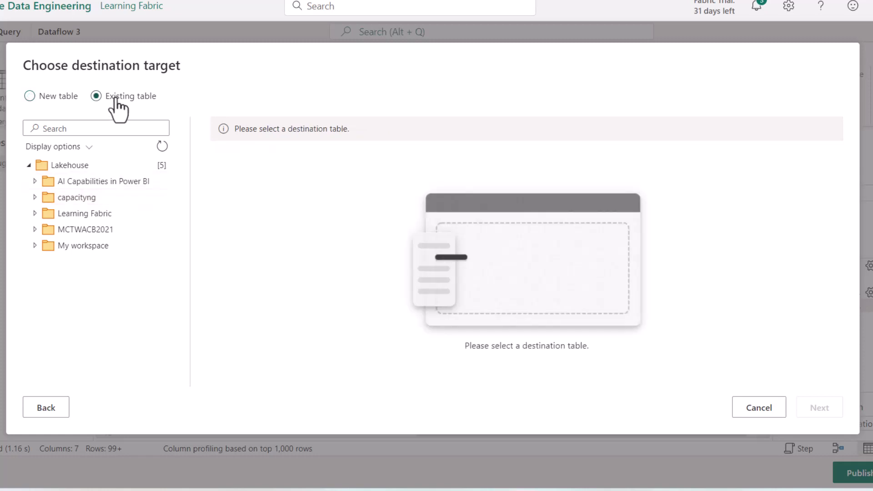
{"action": "left_click", "coordinate": [34, 213]}
{"action": "left_click", "coordinate": [42, 246]}
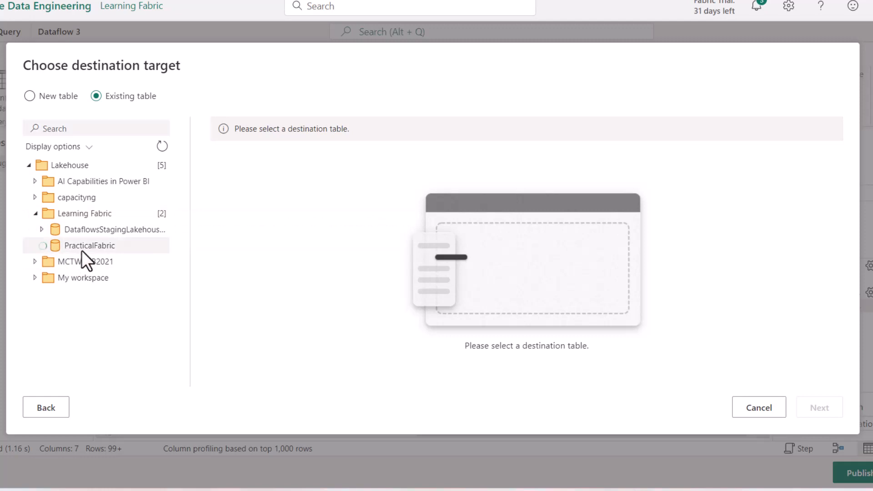
{"action": "left_click", "coordinate": [81, 264]}
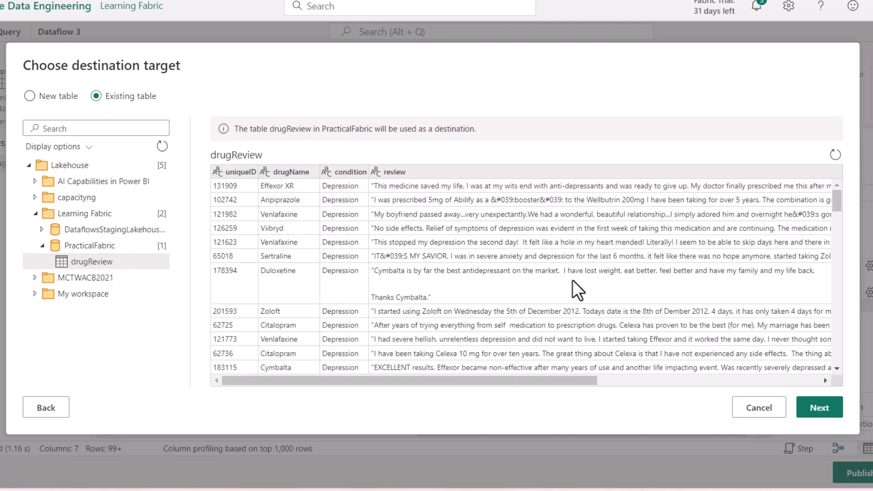
{"action": "left_click", "coordinate": [821, 410]}
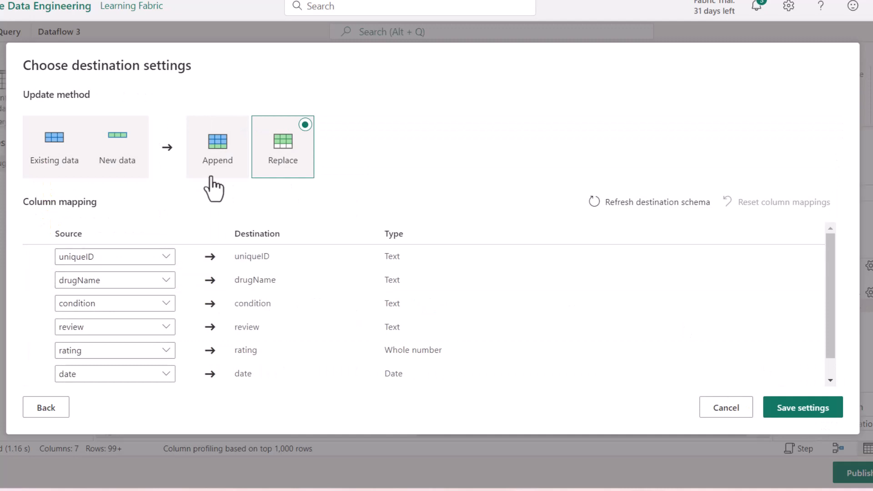
Step: Save the destination settings with the Append update method and publish the dataflow
{"action": "left_click", "coordinate": [209, 139]}
{"action": "scroll", "coordinate": [637, 379], "scroll_direction": "down", "scroll_amount": 1}
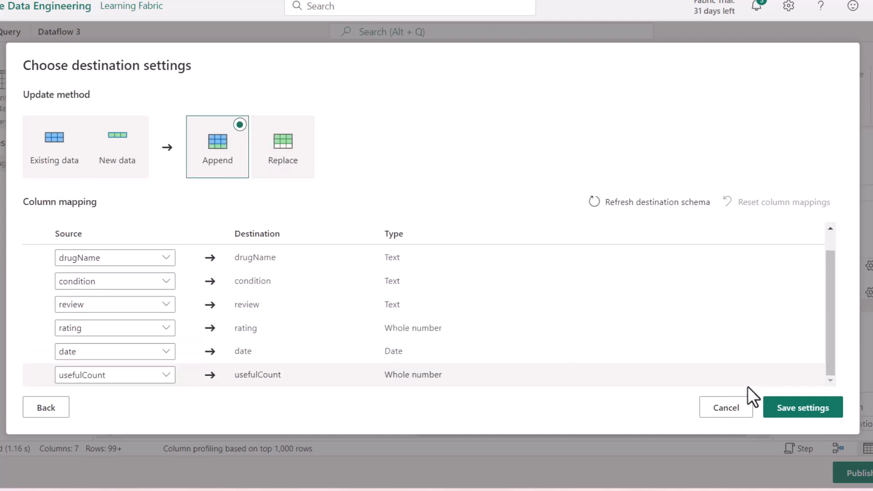
{"action": "left_click", "coordinate": [805, 409]}
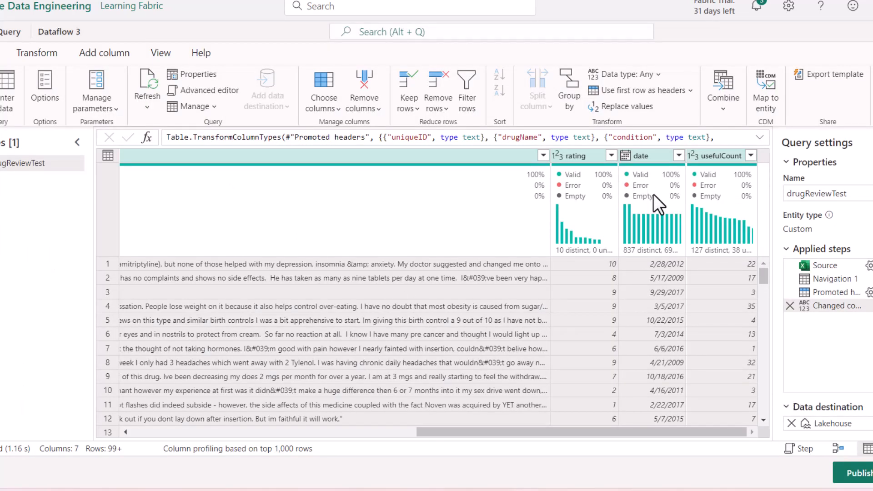
{"action": "mouse_move", "coordinate": [654, 194]}
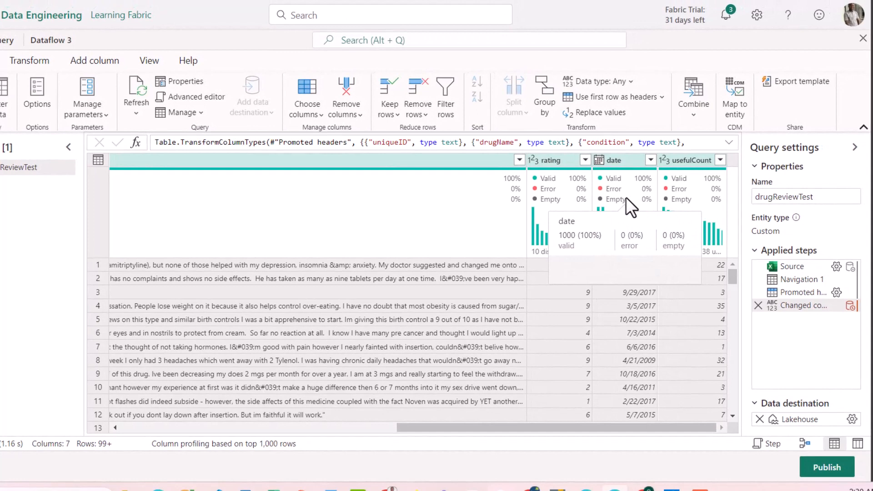
{"action": "left_click", "coordinate": [829, 468]}
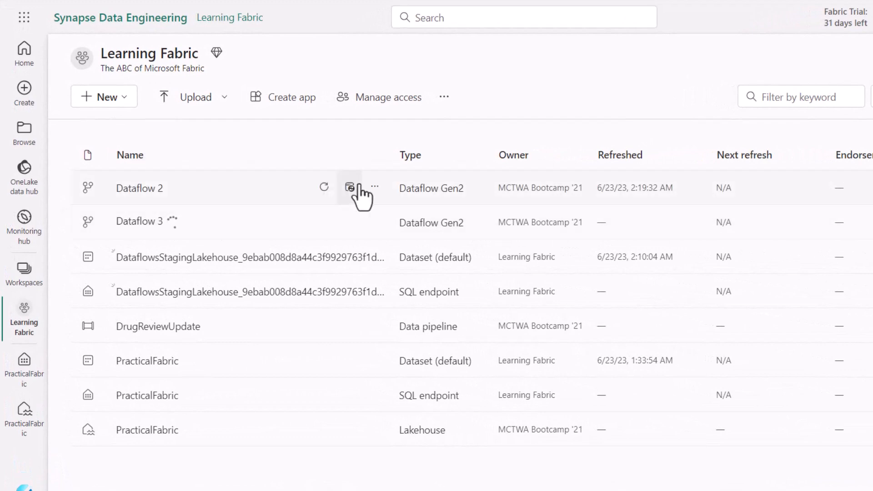
Step: Open Dataflow 2 for editing, rename it as DrugReviewLoad1 and exit its editor
{"action": "left_click", "coordinate": [374, 188]}
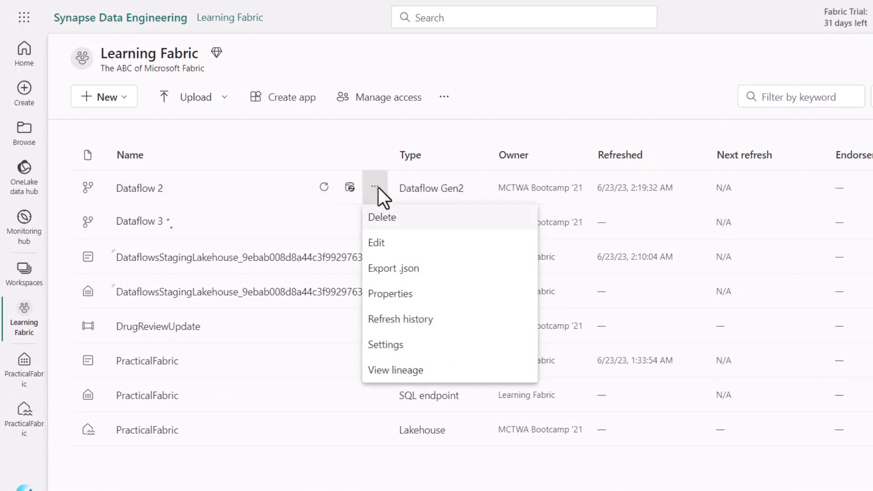
{"action": "left_click", "coordinate": [392, 244]}
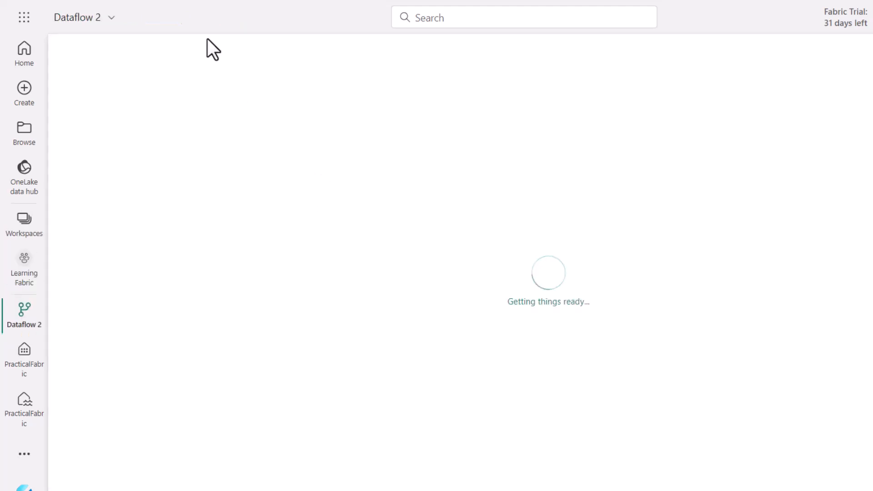
{"action": "left_click", "coordinate": [111, 18]}
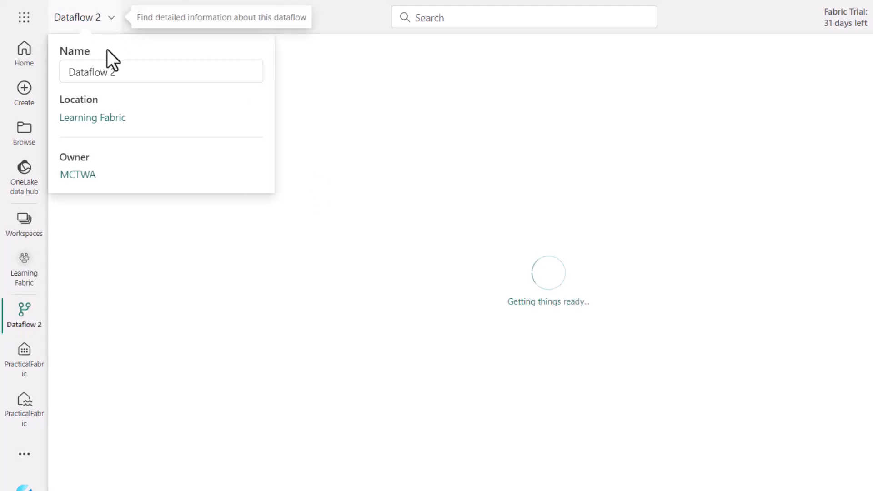
{"action": "triple_click", "coordinate": [123, 72]}
{"action": "type", "text": "D"}
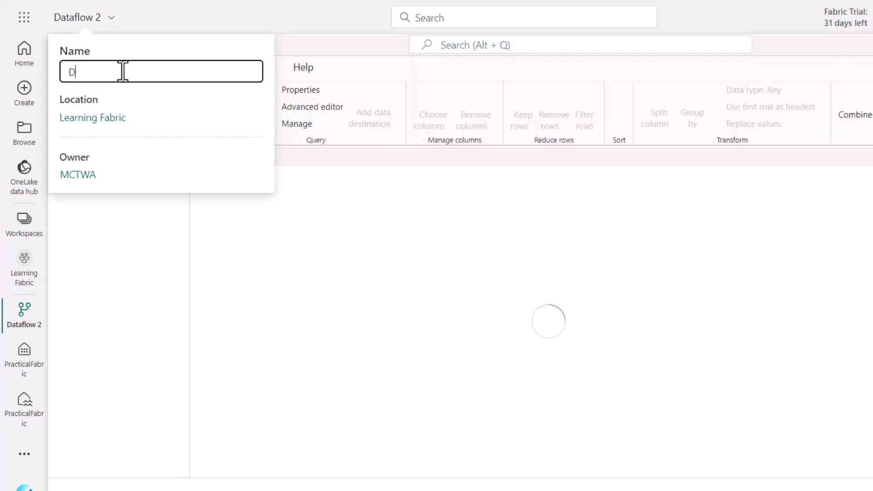
{"action": "type", "text": "rug"}
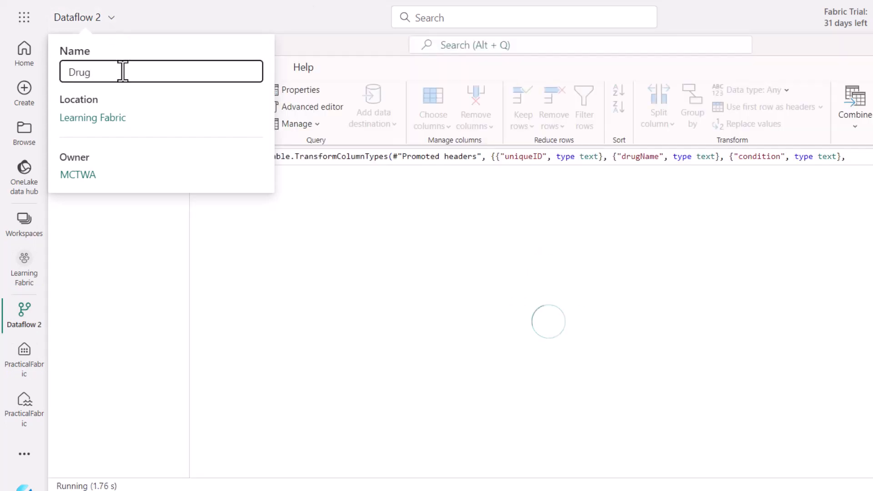
{"action": "type", "text": "tReviewLoad1"}
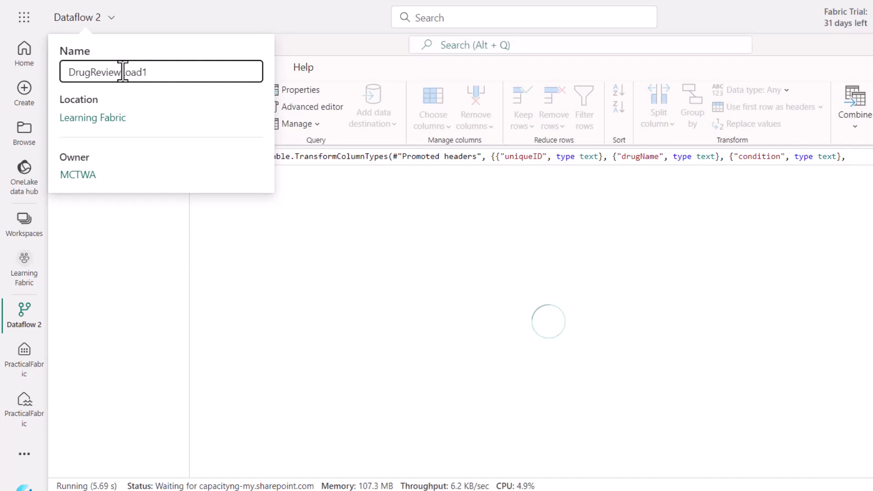
{"action": "left_click", "coordinate": [145, 238]}
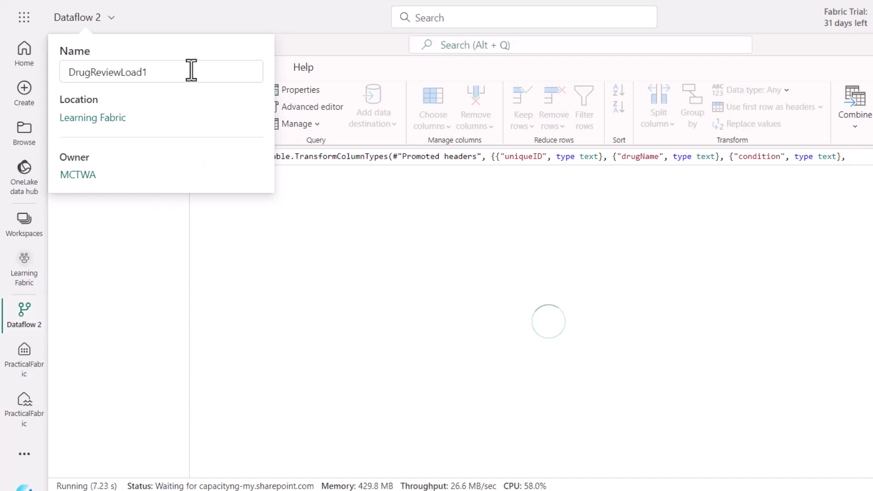
{"action": "left_click", "coordinate": [287, 24]}
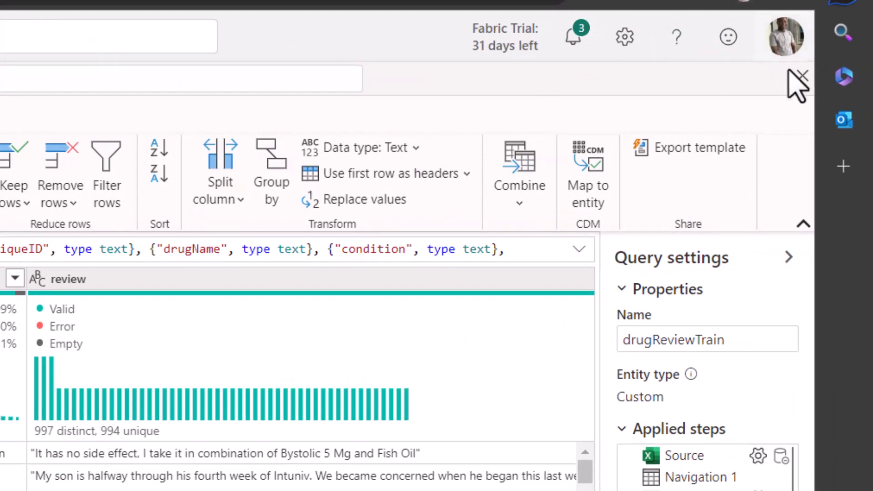
{"action": "left_click", "coordinate": [803, 76]}
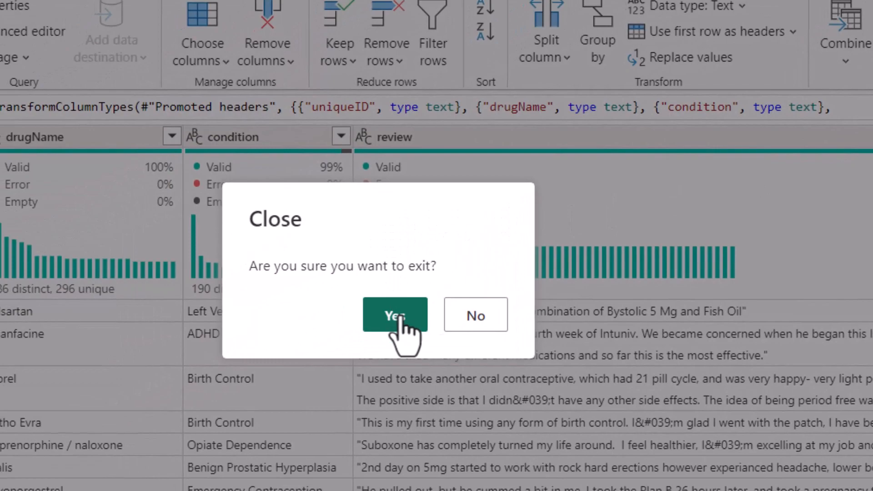
{"action": "left_click", "coordinate": [400, 319]}
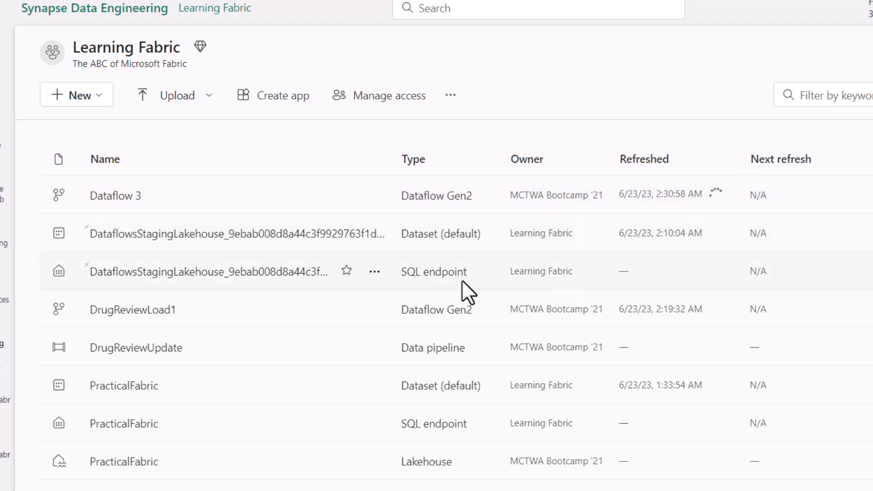
Step: Open the PracticalFabric lakehouse from the workspace and switch it to the SQL endpoint
{"action": "left_click", "coordinate": [129, 461]}
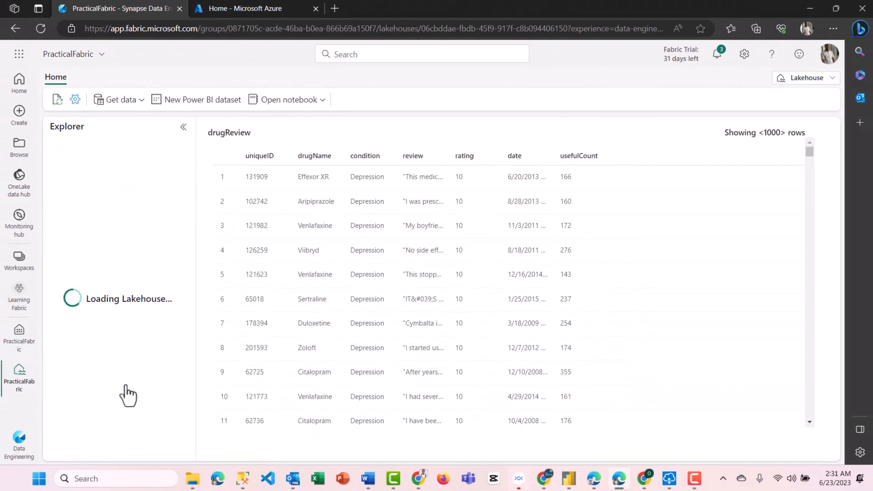
{"action": "left_click", "coordinate": [808, 79]}
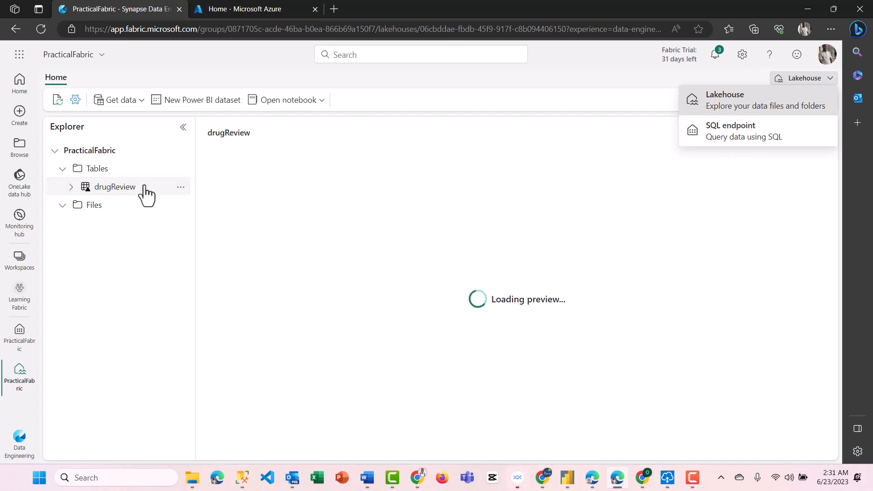
{"action": "left_click", "coordinate": [182, 188]}
{"action": "mouse_move", "coordinate": [234, 210]}
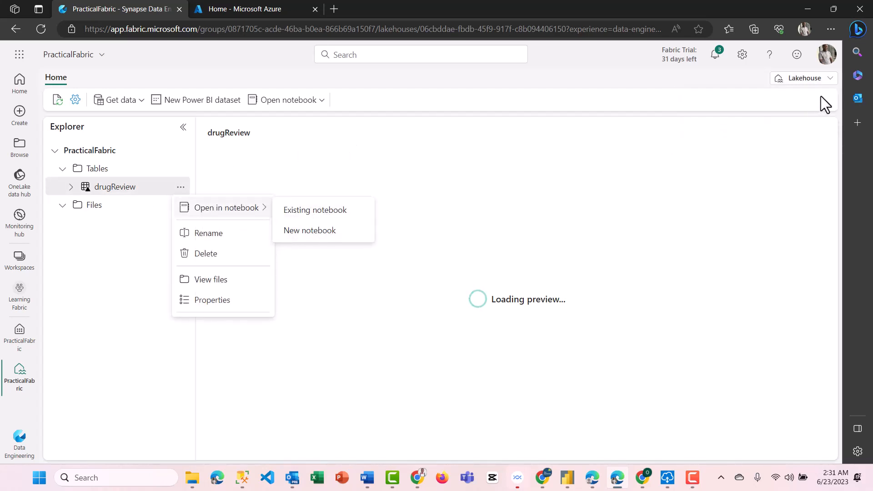
{"action": "left_click", "coordinate": [821, 81]}
{"action": "left_click", "coordinate": [753, 134]}
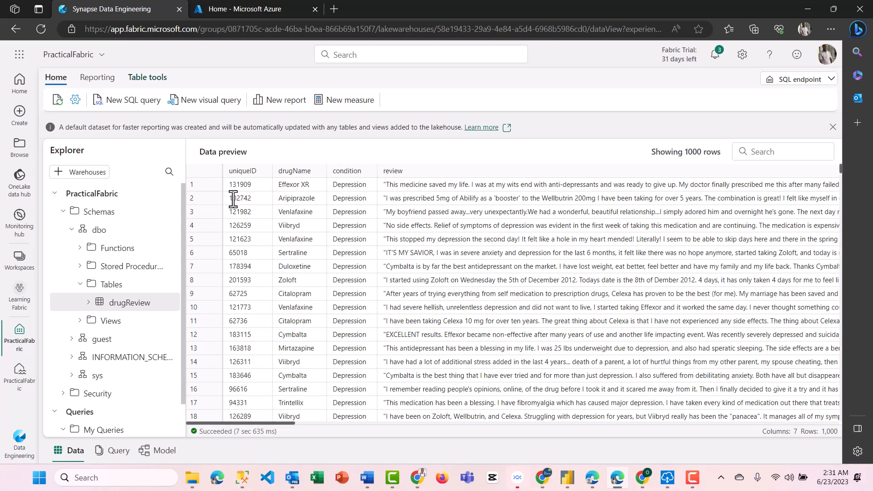
Step: Create a SQL query containing "select count (*) from drugReview" and run it to count the table's rows
{"action": "left_click", "coordinate": [115, 102]}
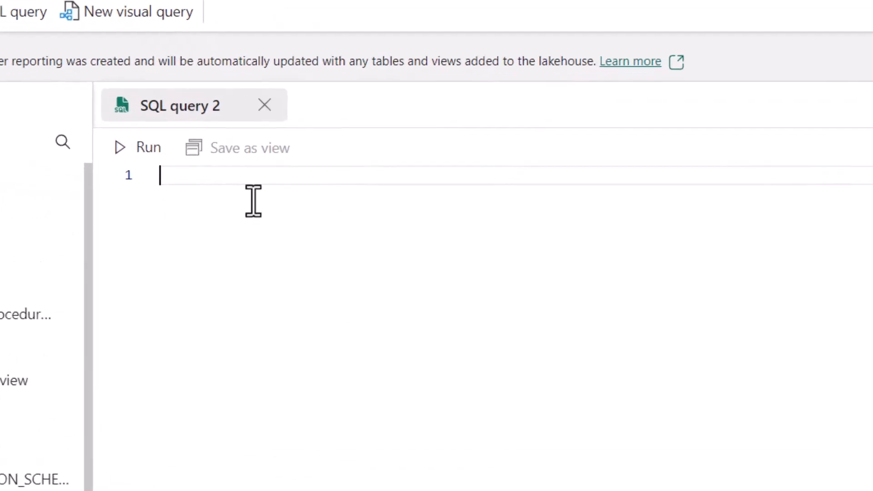
{"action": "type", "text": "select c"}
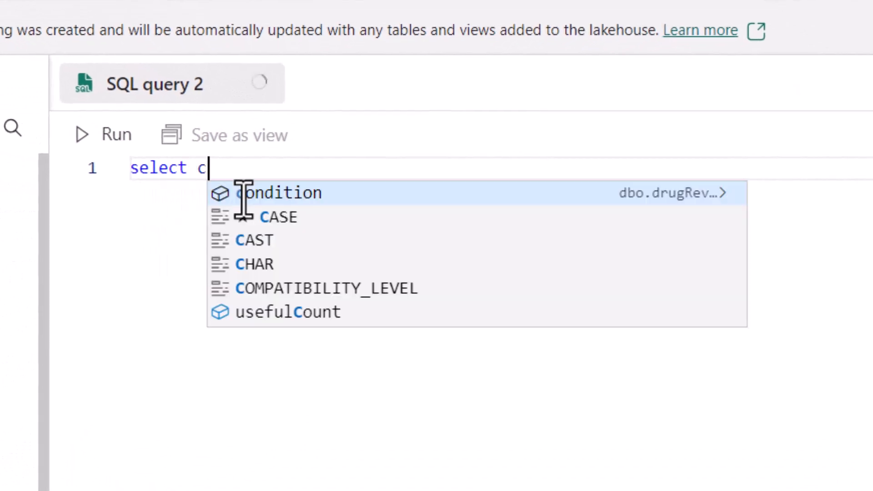
{"action": "type", "text": "ount (*) from "}
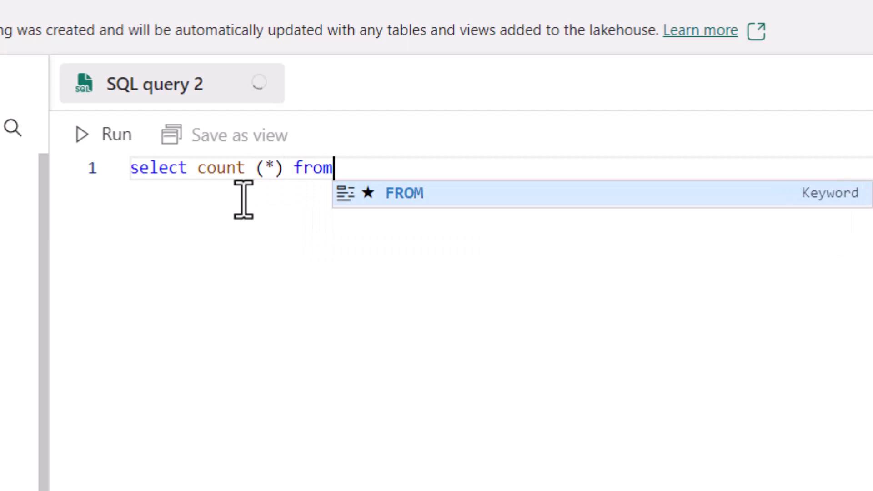
{"action": "type", "text": "drug"}
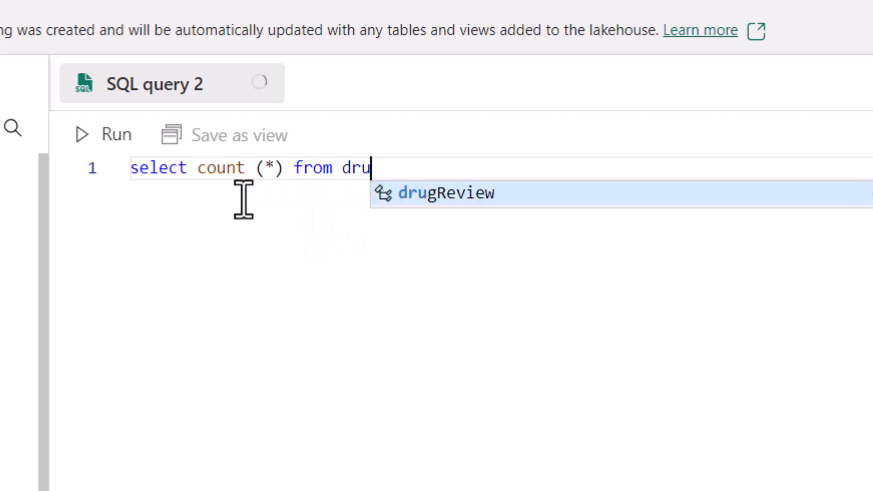
{"action": "key", "text": "Tab"}
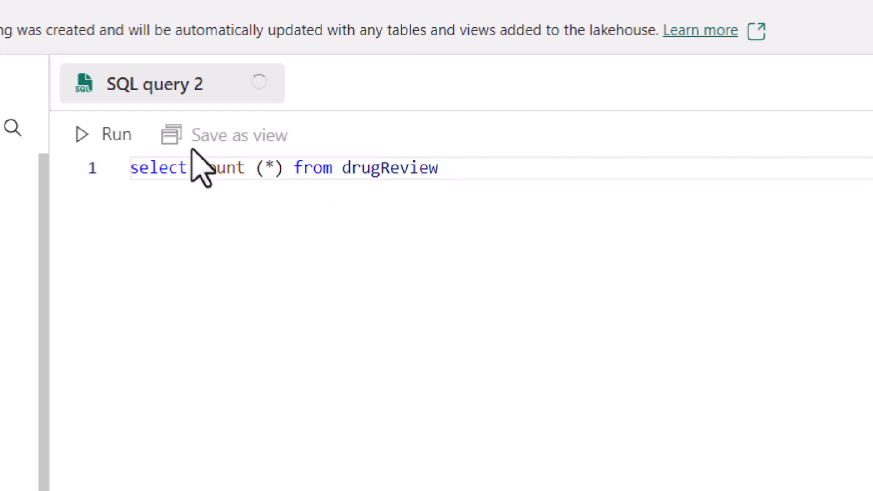
{"action": "left_click", "coordinate": [91, 134]}
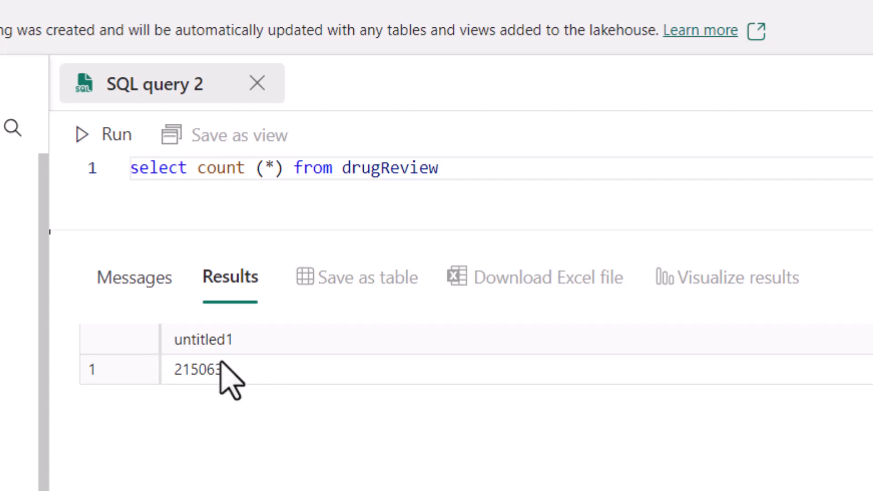
{"action": "left_click_drag", "start_coordinate": [240, 370], "coordinate": [176, 367]}
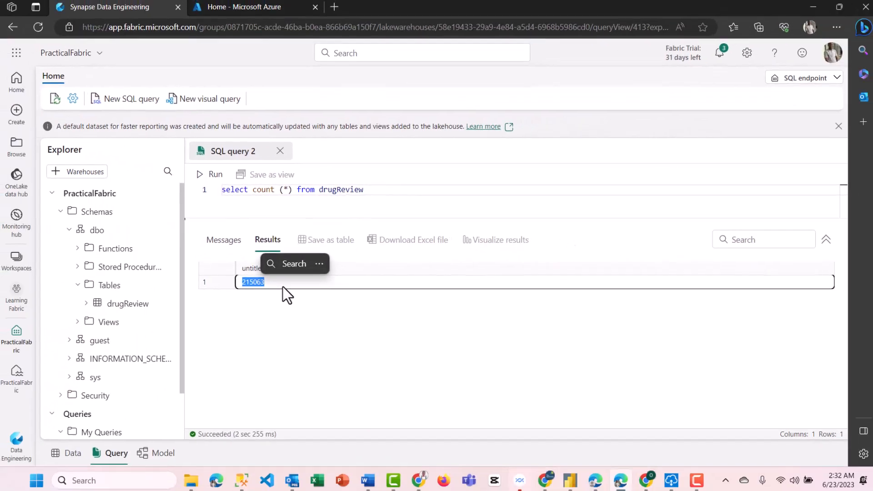
Step: Switch from the SQL endpoint to the Lakehouse view and upload sample_review_data.xlsx from the Learning Fabric folder to Files
{"action": "left_click", "coordinate": [812, 81]}
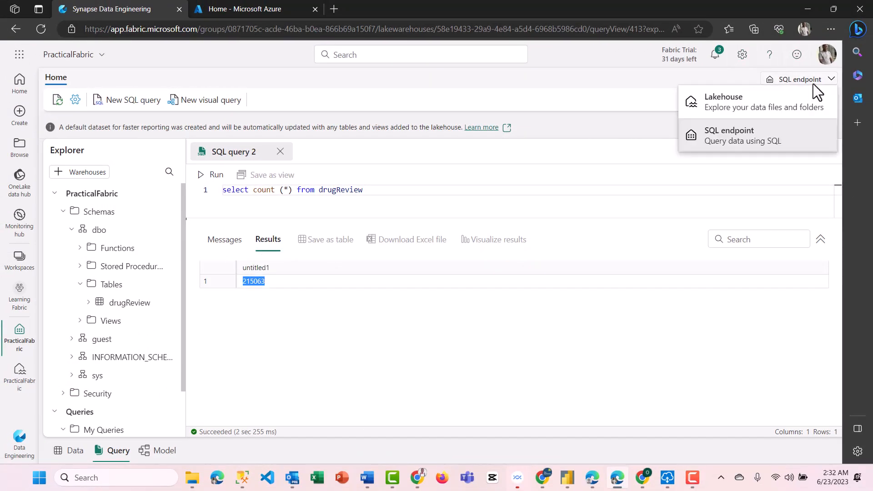
{"action": "left_click", "coordinate": [741, 117]}
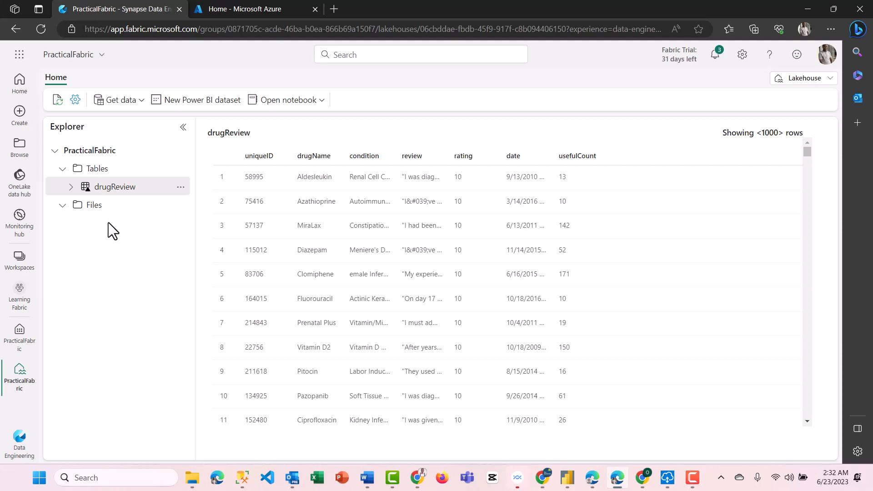
{"action": "left_click", "coordinate": [128, 101]}
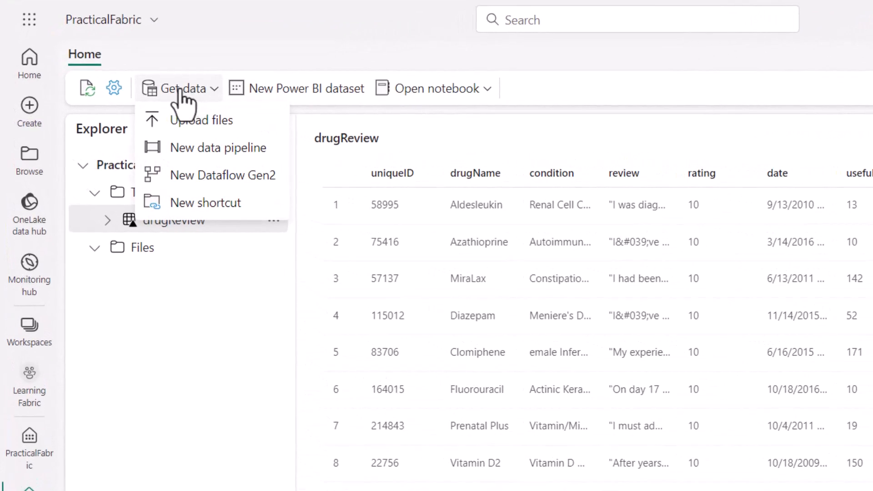
{"action": "left_click", "coordinate": [206, 126]}
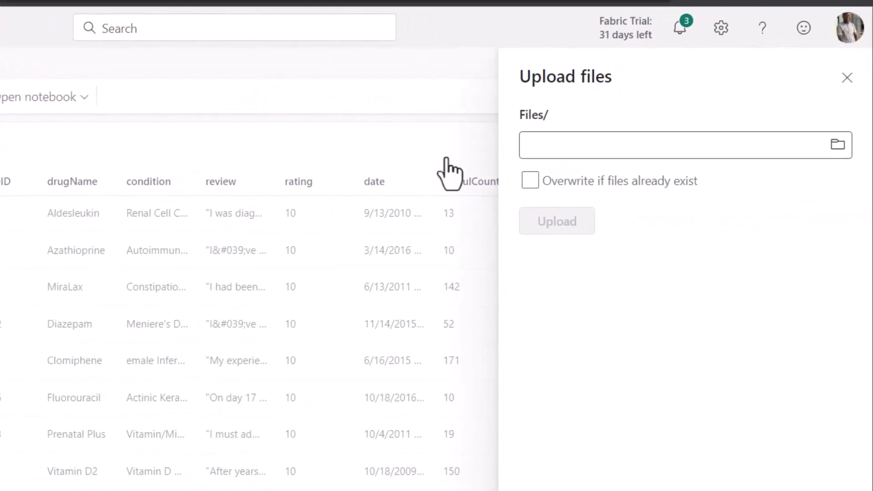
{"action": "left_click", "coordinate": [837, 145]}
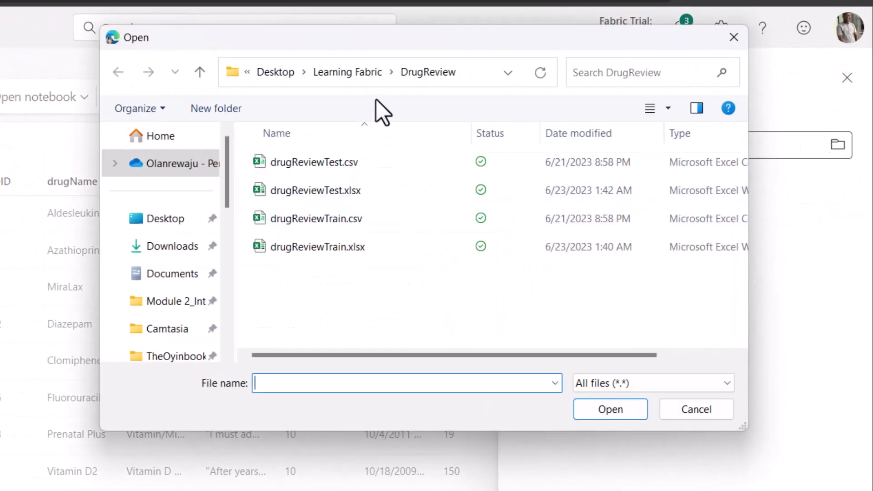
{"action": "left_click", "coordinate": [366, 74]}
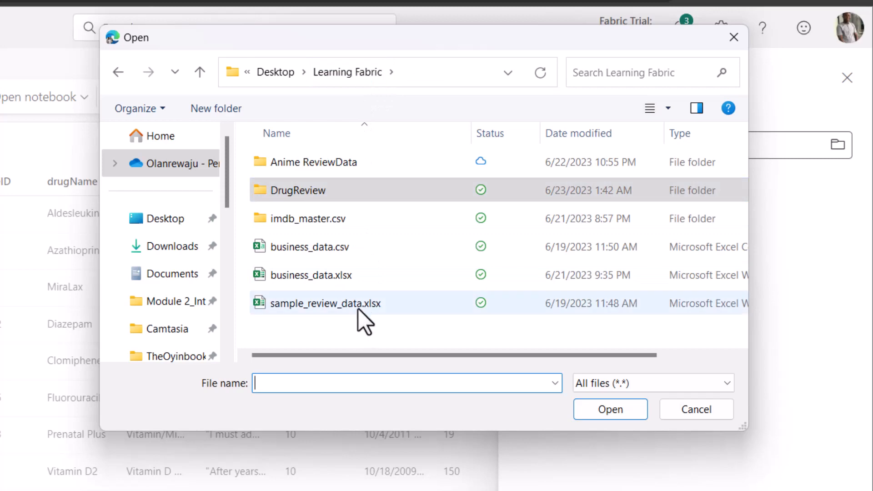
{"action": "left_click", "coordinate": [304, 303]}
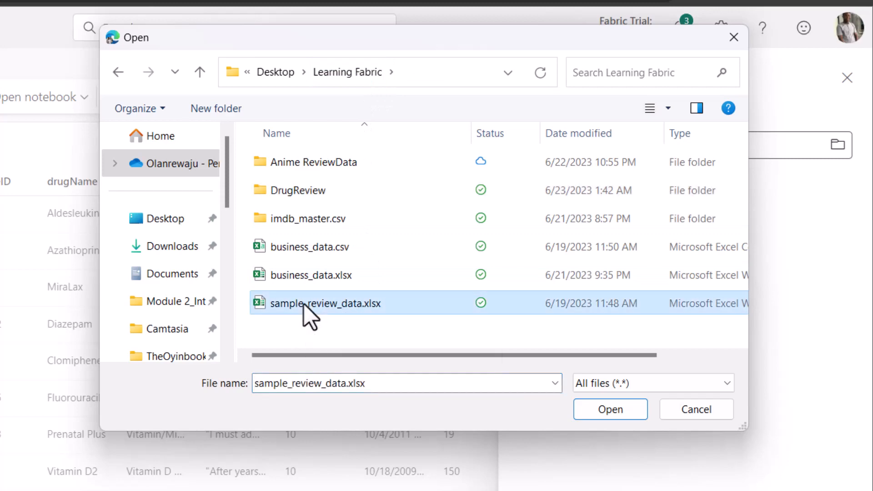
{"action": "left_click", "coordinate": [616, 409]}
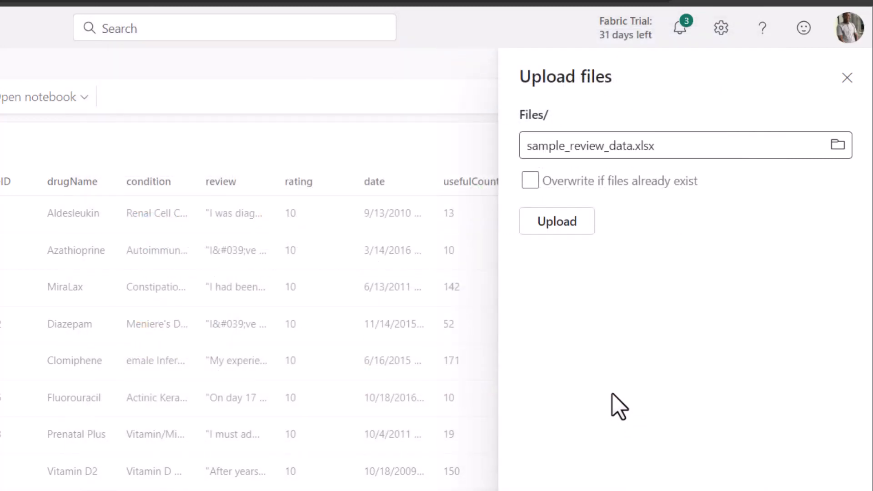
{"action": "left_click", "coordinate": [563, 221]}
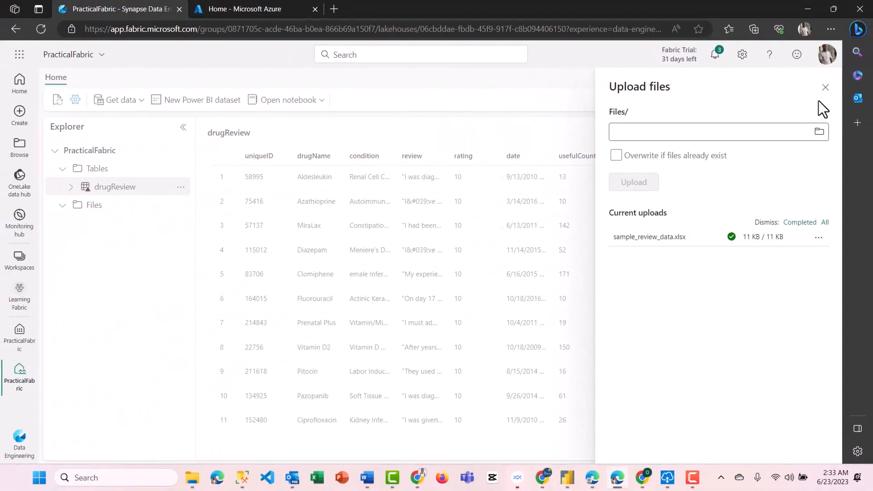
{"action": "left_click", "coordinate": [826, 87]}
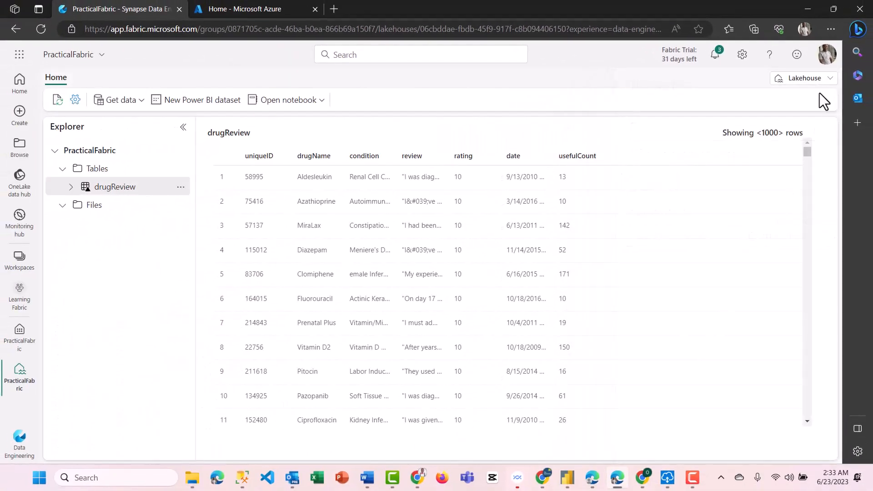
Step: Refresh the lakehouse's Files folder and select it
{"action": "left_click", "coordinate": [181, 205]}
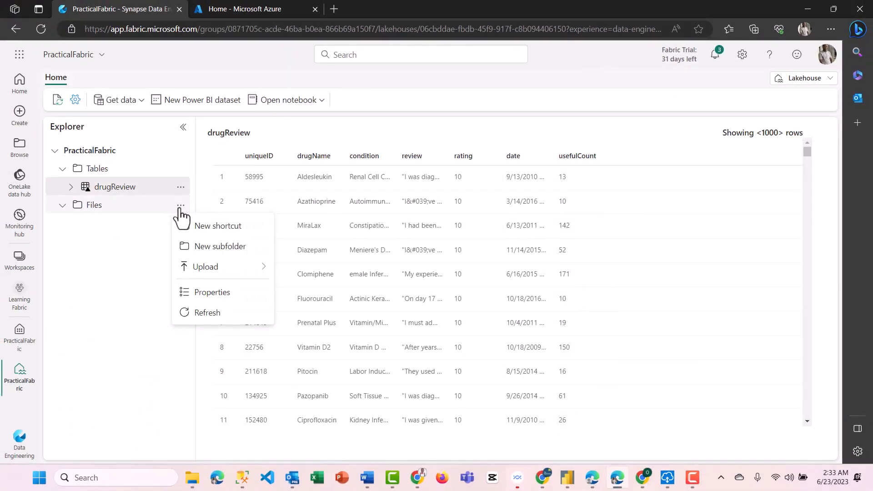
{"action": "left_click", "coordinate": [209, 314]}
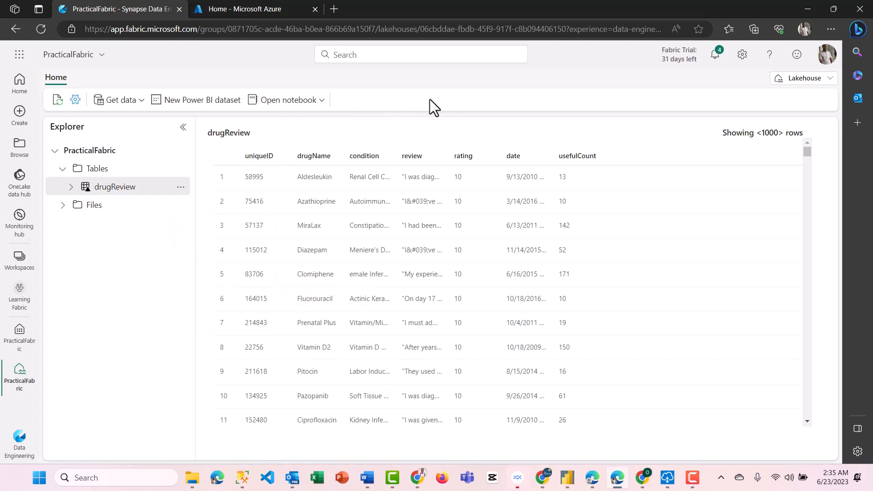
{"action": "left_click", "coordinate": [80, 208]}
Step: Open Dataflow 3 from the Learning Fabric workspace for editing, rename it as DrugReviewAppend and exit its editor
{"action": "left_click", "coordinate": [19, 296]}
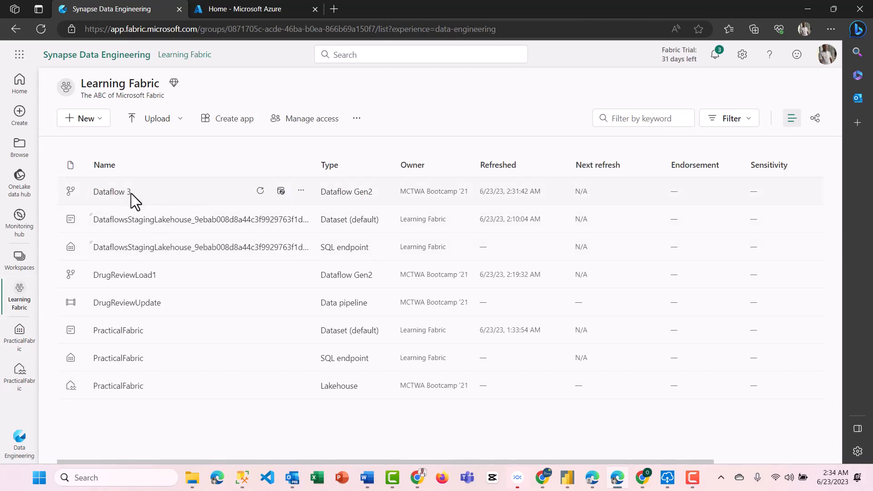
{"action": "left_click", "coordinate": [301, 191]}
{"action": "left_click", "coordinate": [309, 236]}
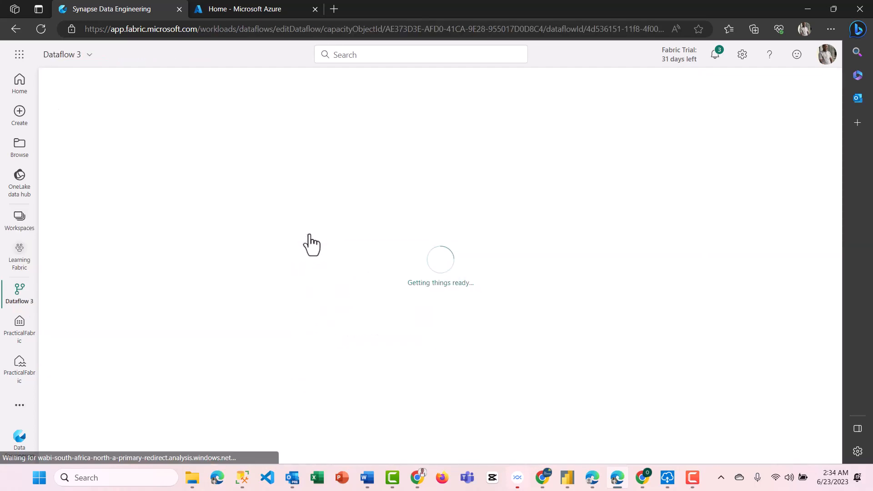
{"action": "left_click", "coordinate": [88, 61]}
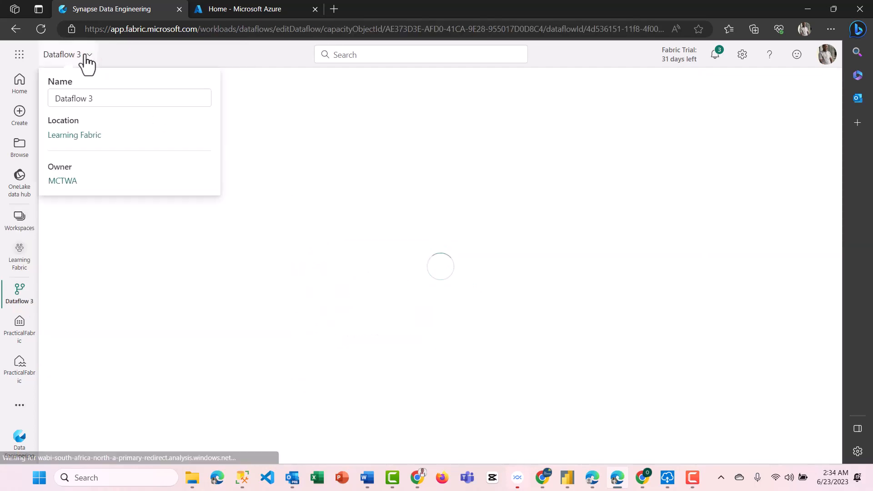
{"action": "triple_click", "coordinate": [96, 97]}
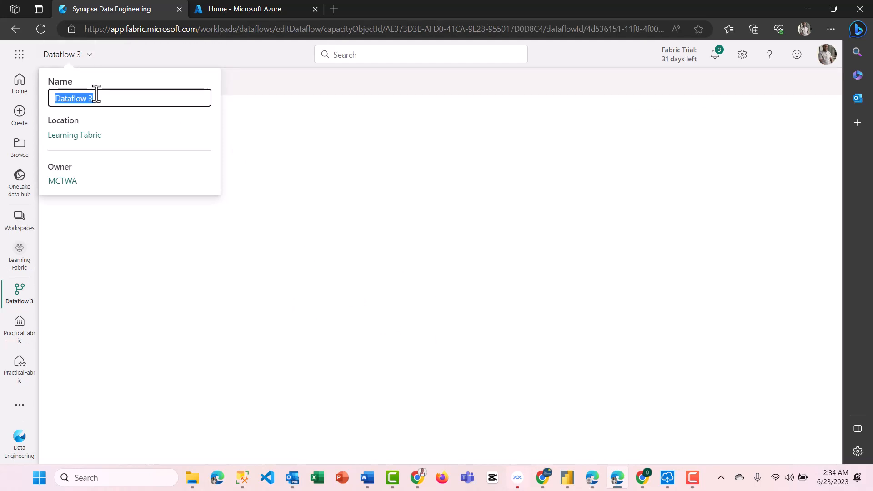
{"action": "type", "text": "DrugR"}
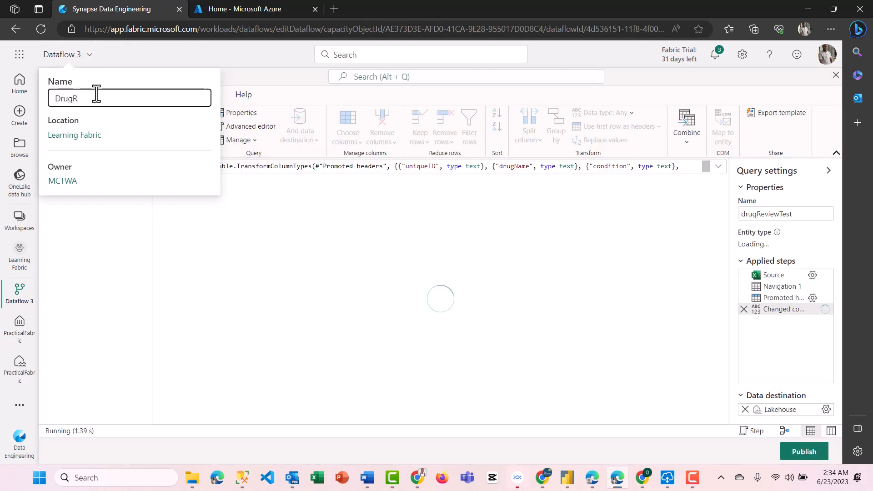
{"action": "type", "text": "eviewAppend"}
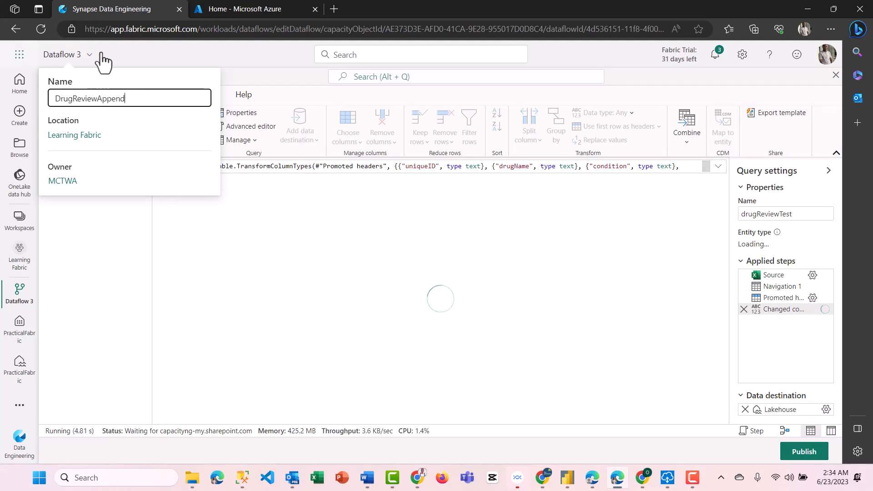
{"action": "left_click", "coordinate": [147, 56]}
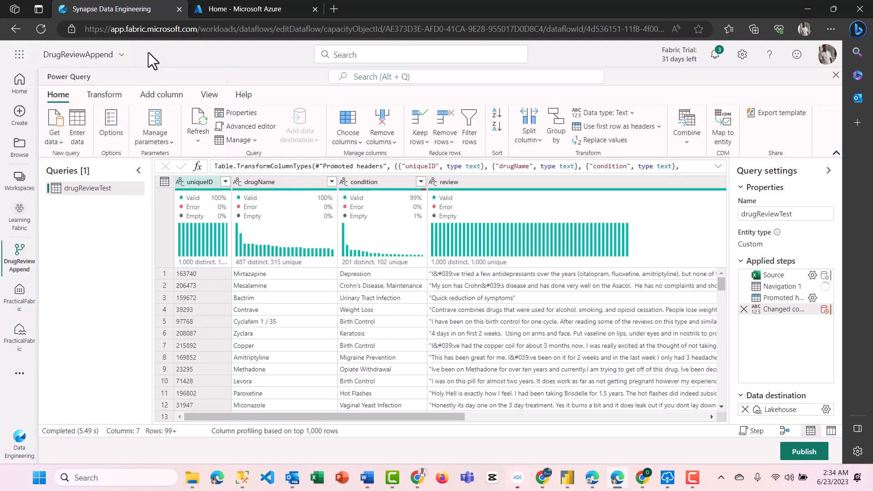
{"action": "left_click", "coordinate": [835, 75]}
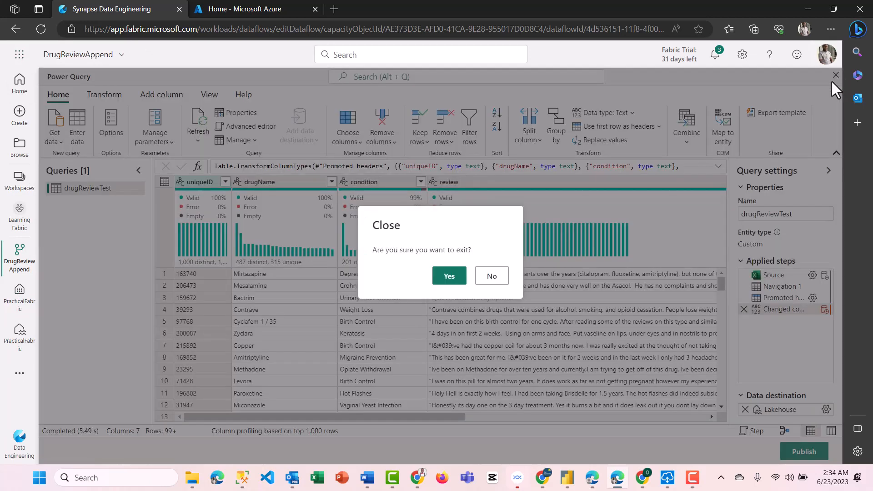
{"action": "left_click", "coordinate": [449, 278]}
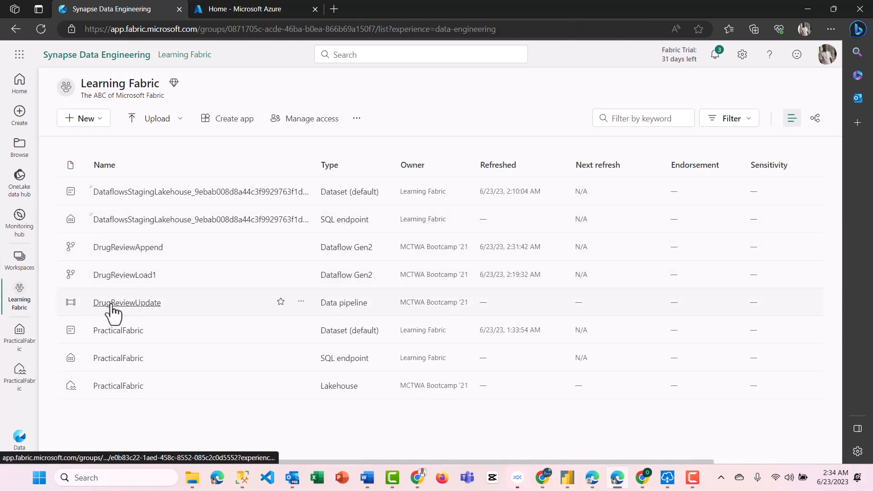
Step: Delete the DrugReviewUpdate data pipeline from the workspace
{"action": "left_click", "coordinate": [300, 301]}
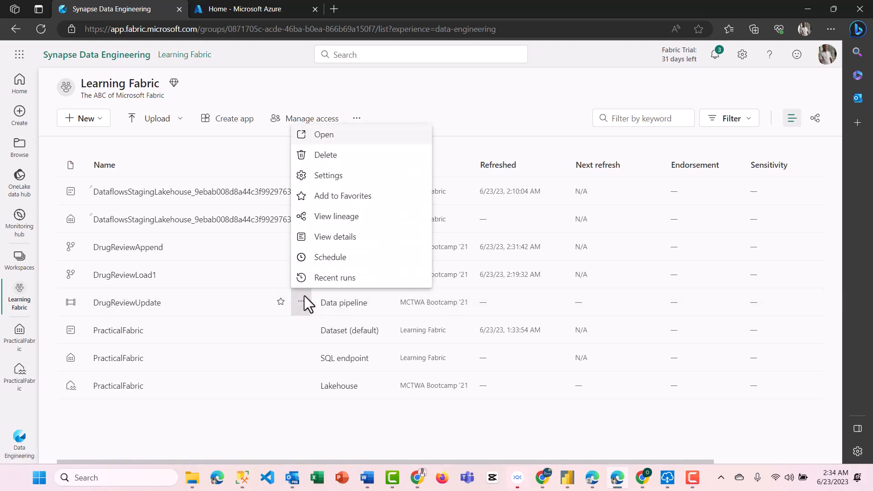
{"action": "left_click", "coordinate": [335, 156]}
{"action": "left_click", "coordinate": [449, 283]}
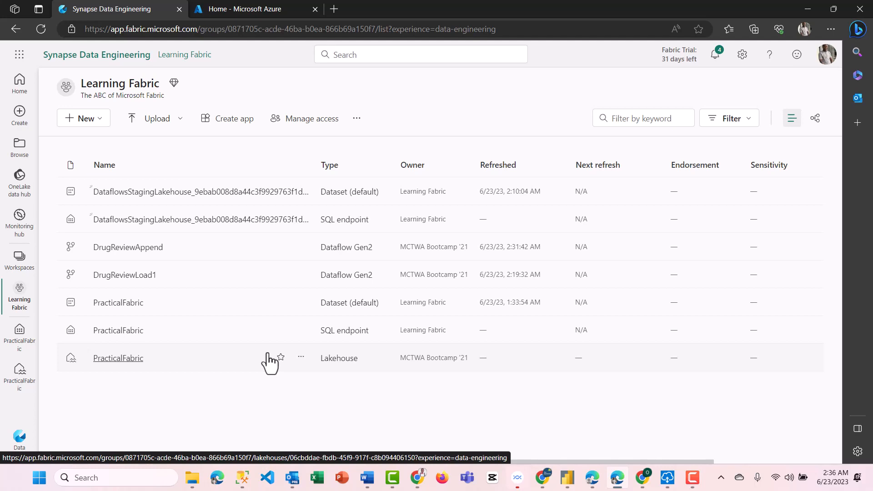
Step: Create a new data pipeline named DiabetesIngest in the Learning Fabric workspace
{"action": "left_click", "coordinate": [93, 121]}
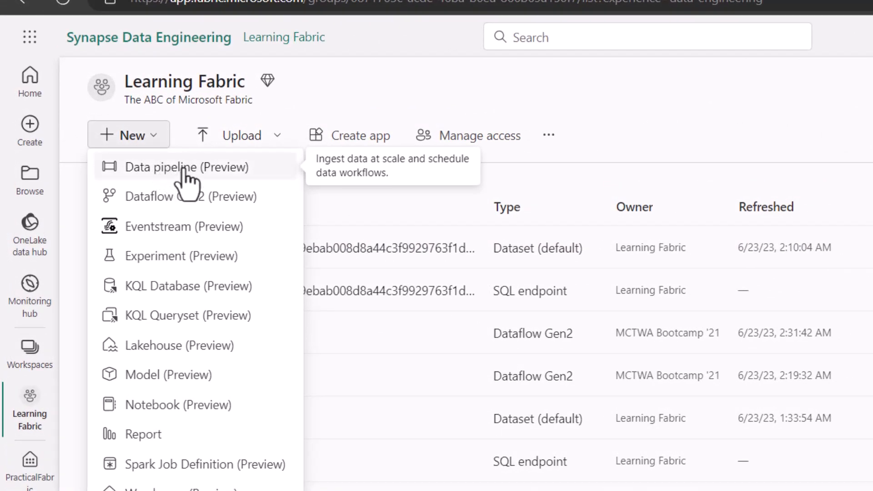
{"action": "left_click", "coordinate": [185, 168]}
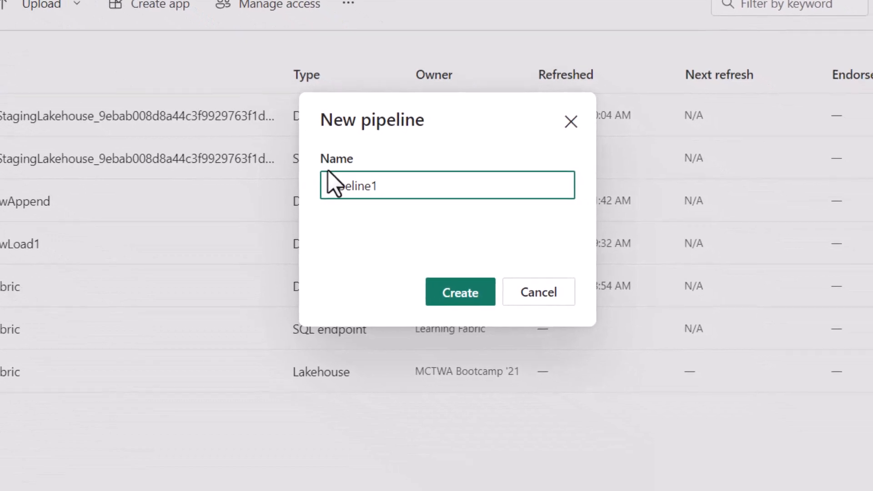
{"action": "double_click", "coordinate": [329, 173]}
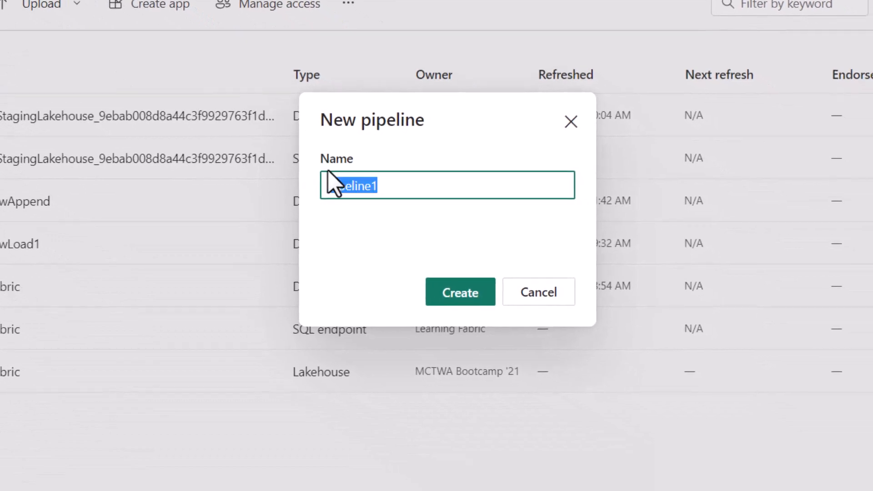
{"action": "key", "text": "BackSpace"}
{"action": "type", "text": "Diabetes"}
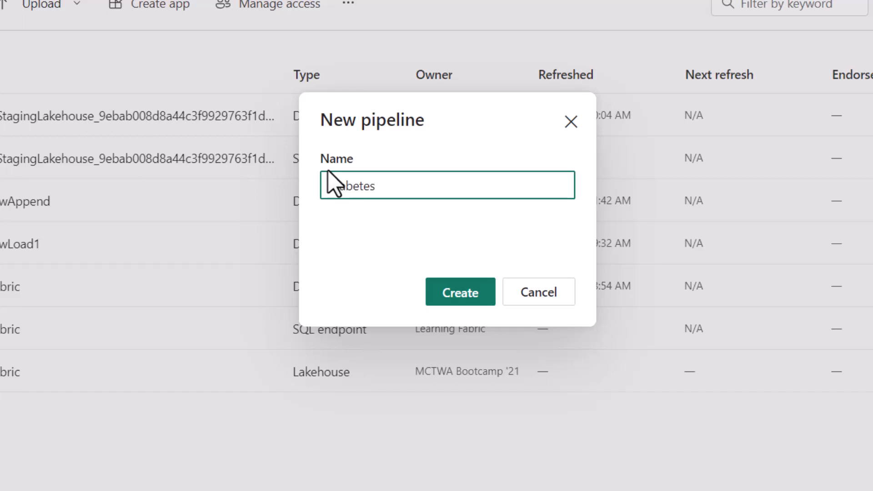
{"action": "key", "text": "BackSpace"}
{"action": "type", "text": "Upload"}
{"action": "key", "text": "BackSpace"}
{"action": "key", "text": "BackSpace"}
{"action": "key", "text": "BackSpace"}
{"action": "key", "text": "BackSpace"}
{"action": "key", "text": "BackSpace"}
{"action": "key", "text": "BackSpace"}
{"action": "type", "text": "Ingest"}
{"action": "left_click", "coordinate": [467, 296]}
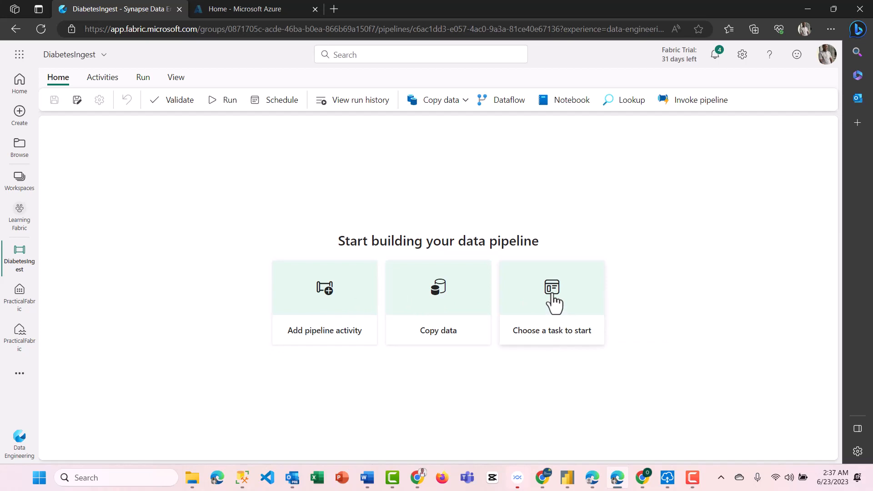
Step: Start a Copy data task in the DiabetesIngest pipeline and browse the Database and File data source categories
{"action": "left_click", "coordinate": [445, 313]}
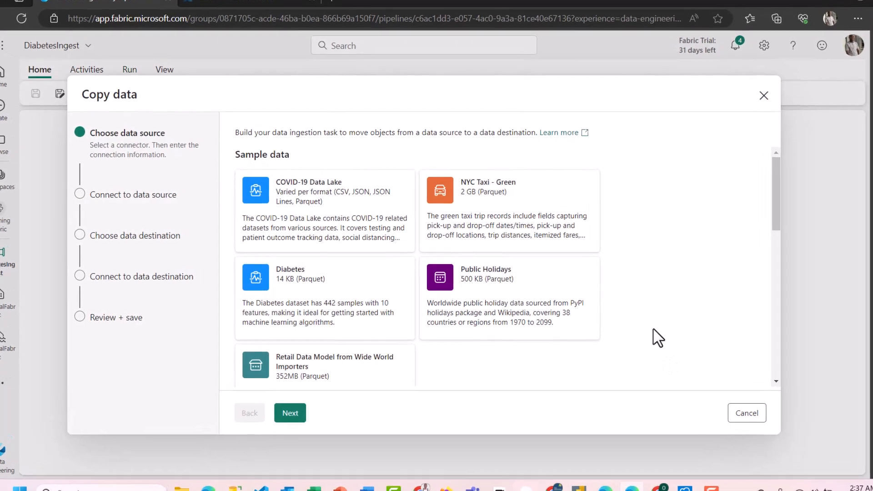
{"action": "scroll", "coordinate": [638, 322], "scroll_direction": "down", "scroll_amount": 2}
{"action": "scroll", "coordinate": [705, 351], "scroll_direction": "down", "scroll_amount": 4}
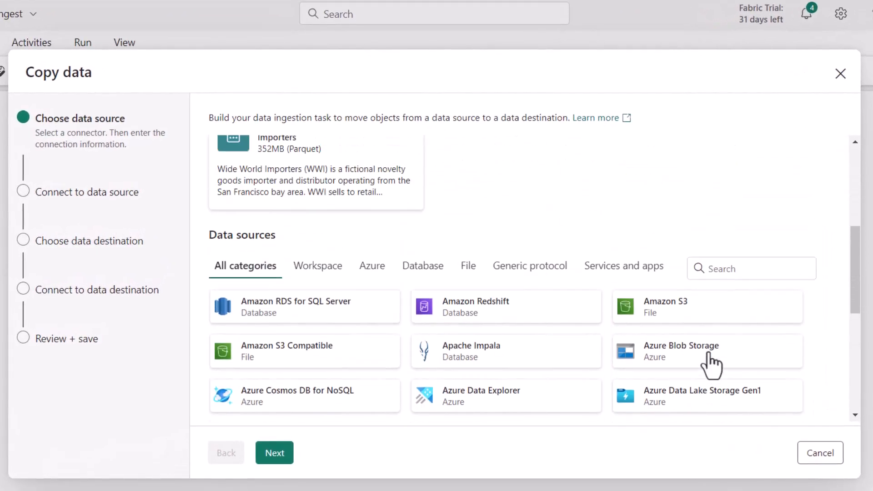
{"action": "left_click", "coordinate": [421, 264]}
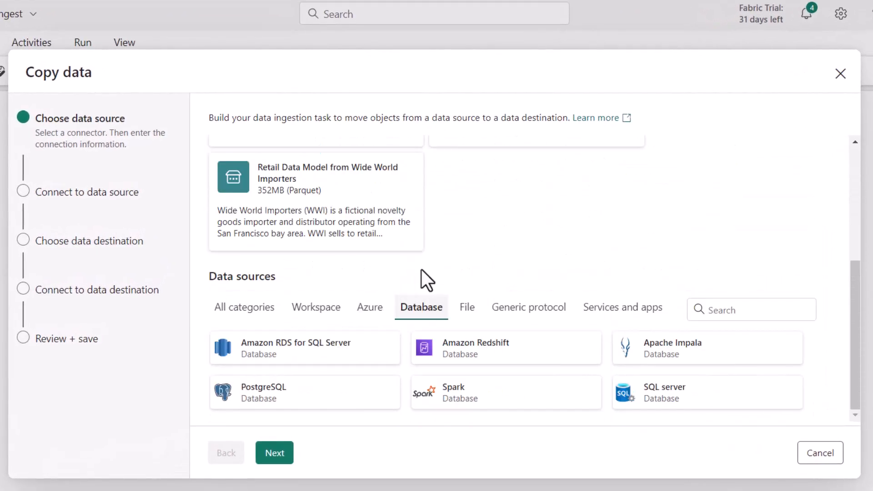
{"action": "left_click", "coordinate": [467, 309]}
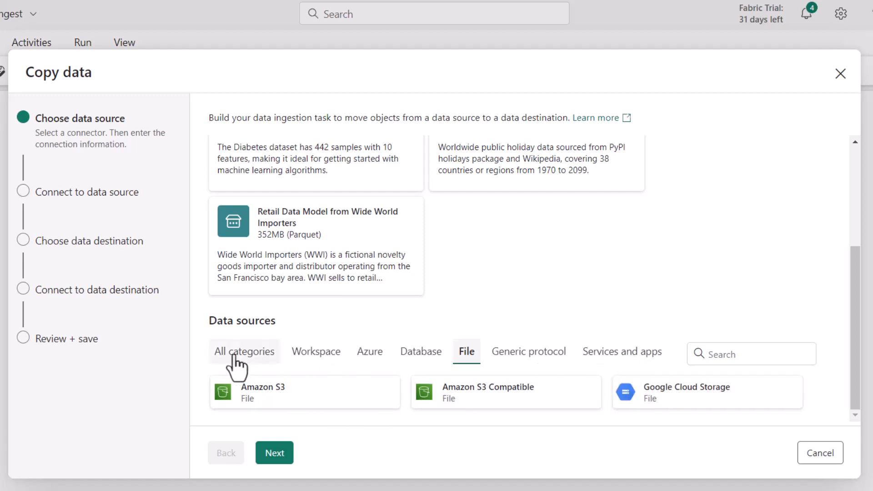
Step: Choose the Diabetes sample dataset as the copy source, preview its data and continue to the destination choice
{"action": "scroll", "coordinate": [518, 277], "scroll_direction": "up", "scroll_amount": 1}
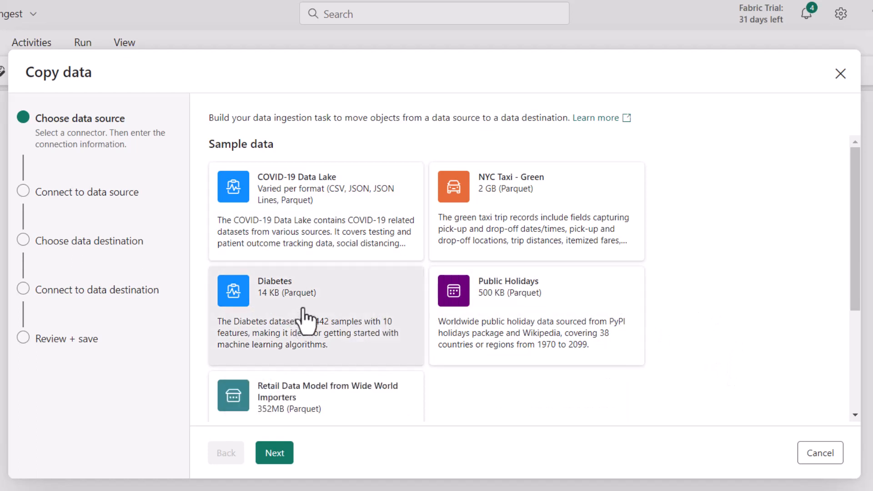
{"action": "scroll", "coordinate": [318, 310], "scroll_direction": "down", "scroll_amount": 1}
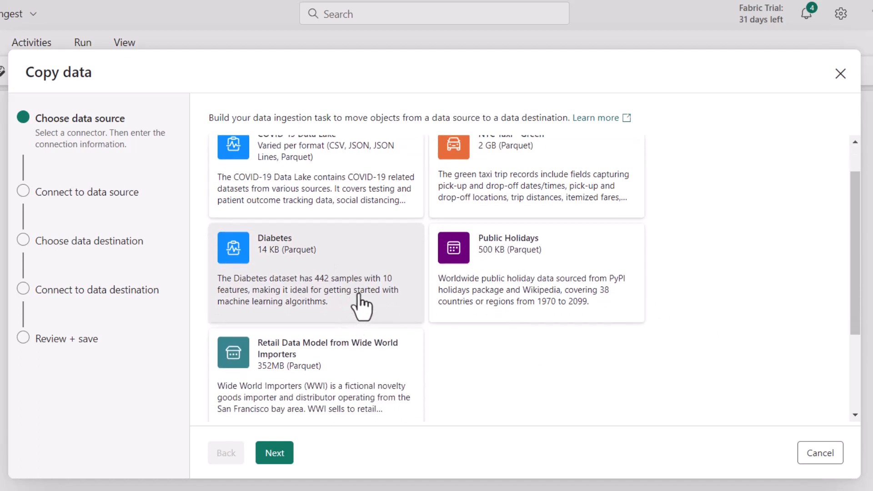
{"action": "scroll", "coordinate": [364, 305], "scroll_direction": "up", "scroll_amount": 1}
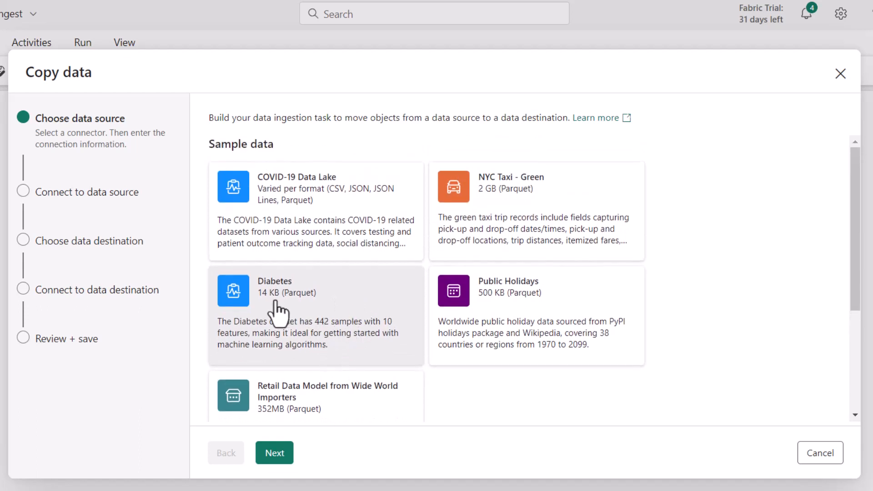
{"action": "left_click", "coordinate": [275, 456]}
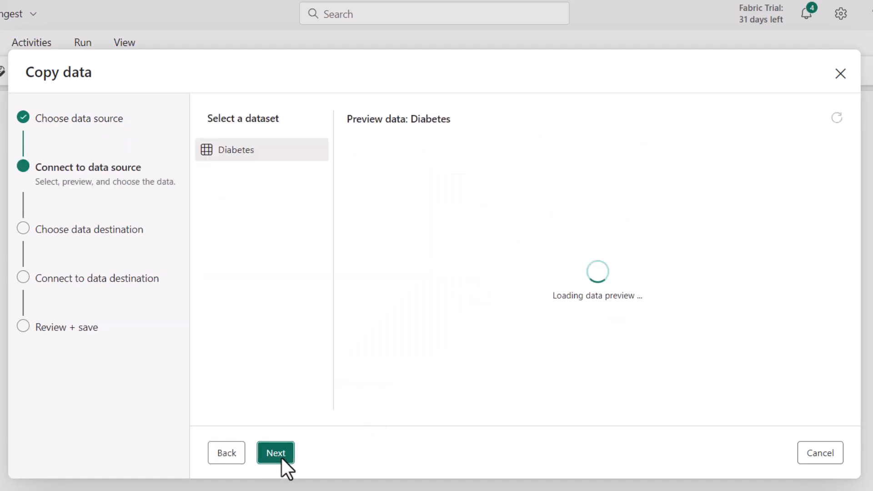
{"action": "left_click", "coordinate": [230, 155]}
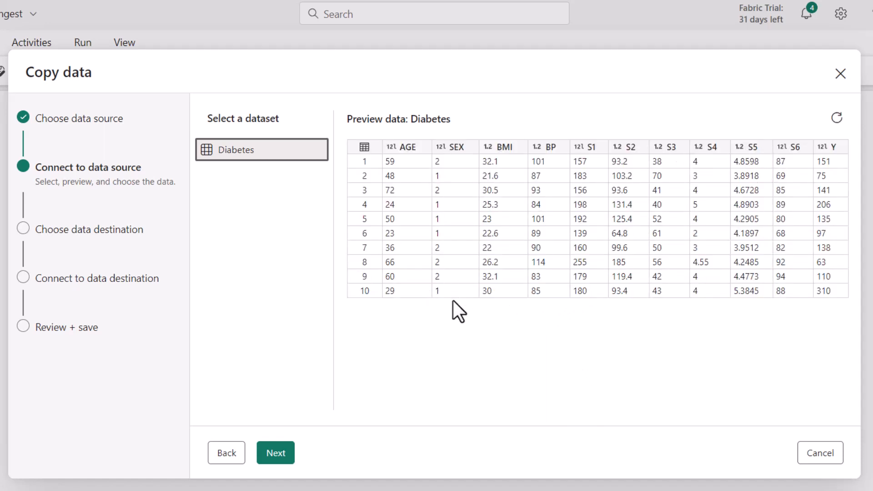
{"action": "left_click", "coordinate": [281, 456]}
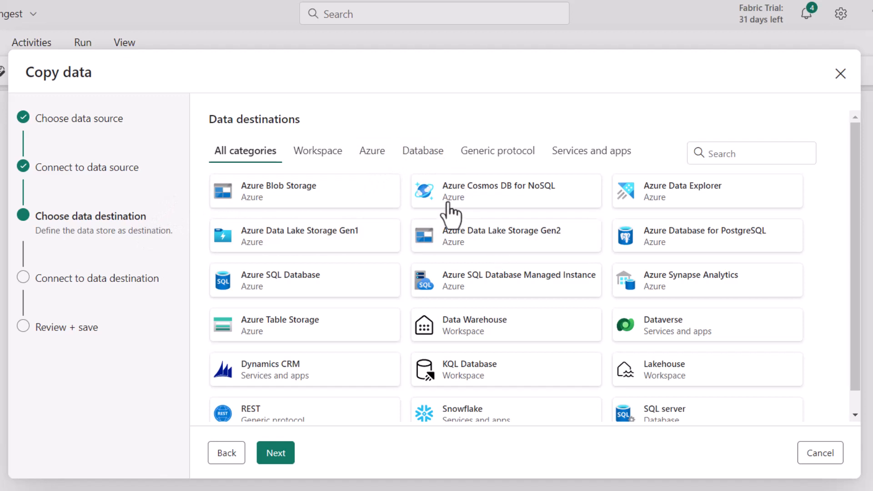
Step: Set the existing PracticalFabric lakehouse in the workspace as the copy destination
{"action": "left_click", "coordinate": [330, 164]}
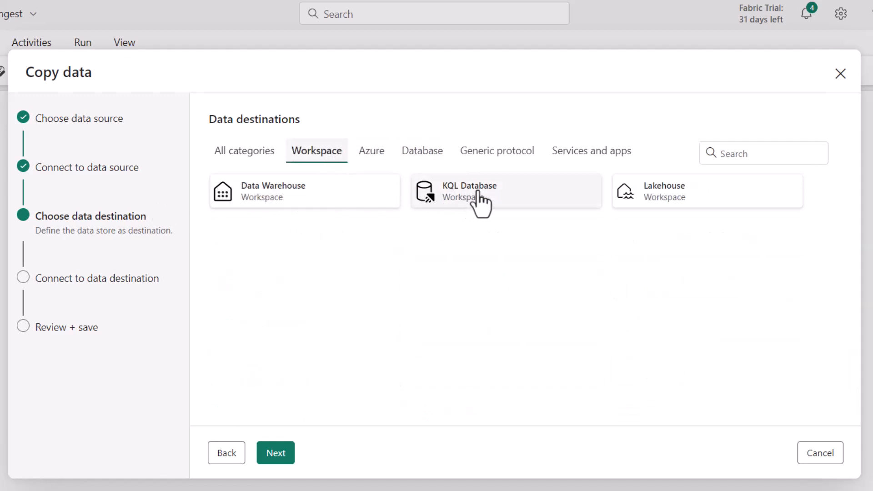
{"action": "left_click", "coordinate": [680, 201]}
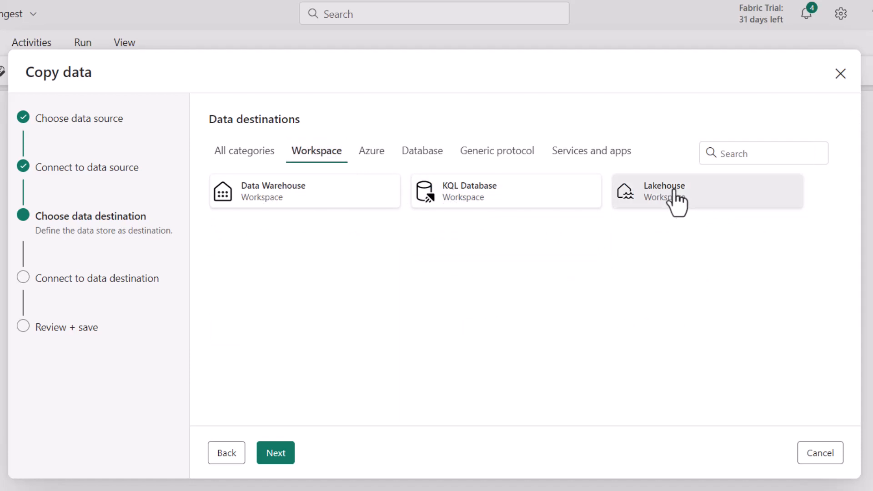
{"action": "left_click", "coordinate": [275, 454]}
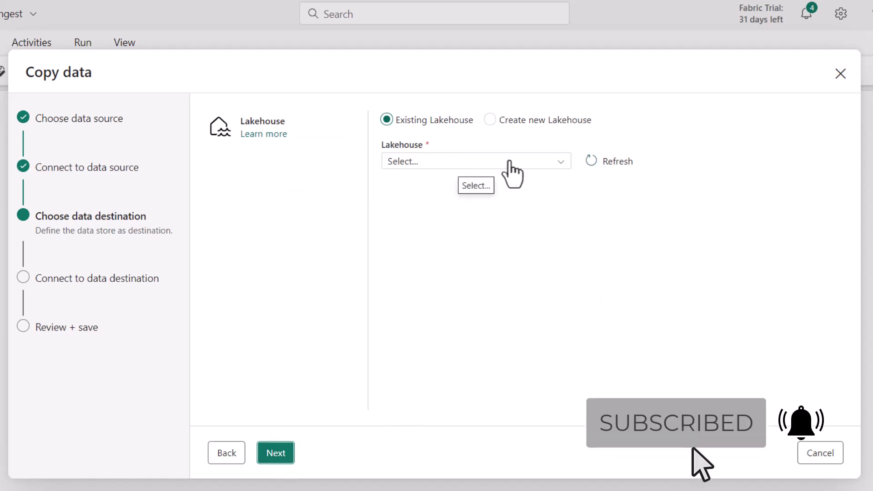
{"action": "left_click", "coordinate": [488, 161]}
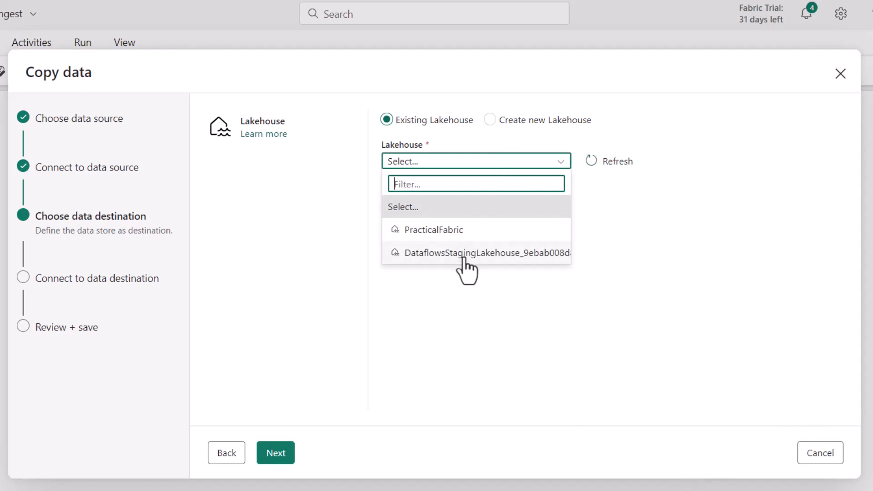
{"action": "left_click", "coordinate": [457, 230]}
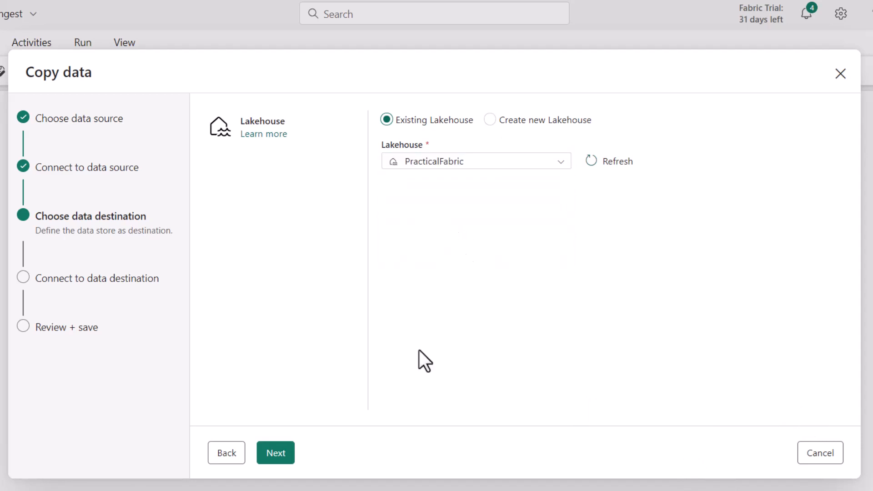
{"action": "left_click", "coordinate": [286, 459]}
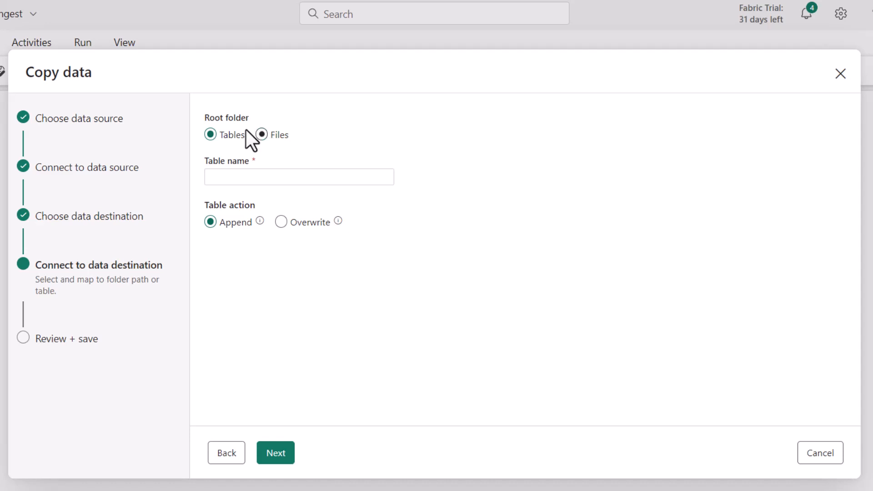
Step: Name the destination table DiabetesData, set its table action to Overwrite without partitioning, and continue to the copy summary
{"action": "left_click", "coordinate": [258, 175]}
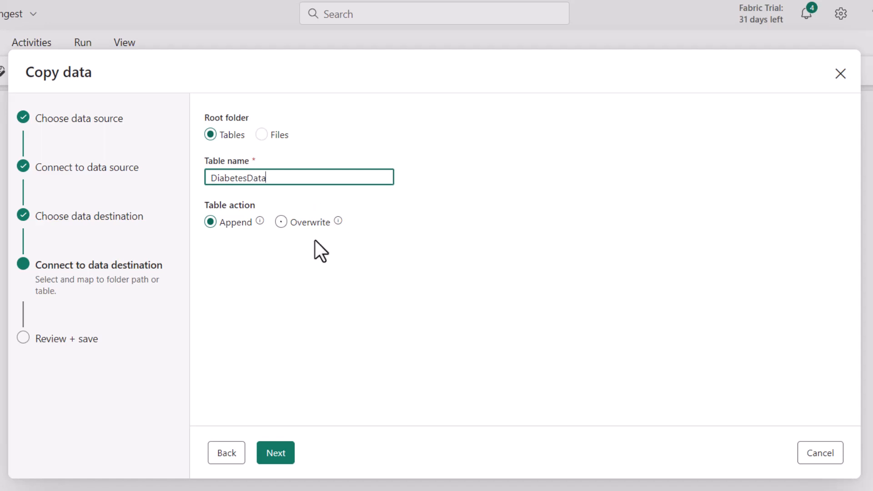
{"action": "left_click", "coordinate": [281, 222]}
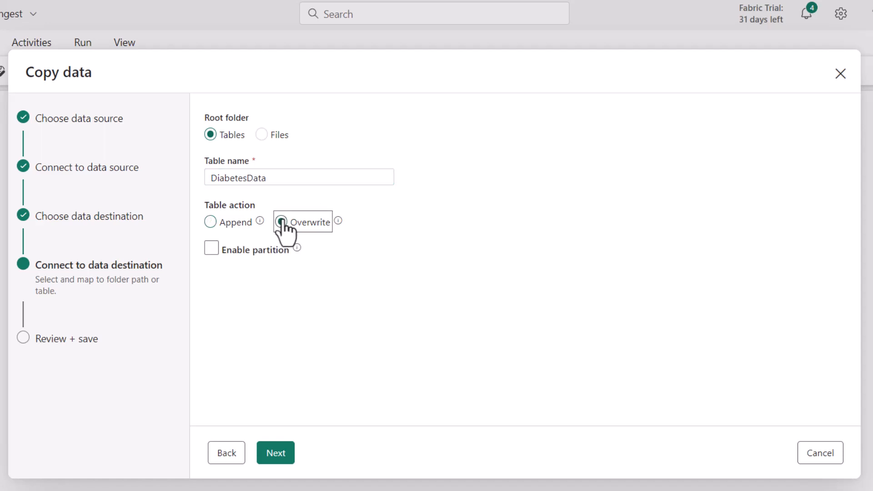
{"action": "left_click", "coordinate": [219, 248]}
{"action": "left_click", "coordinate": [220, 249]}
{"action": "left_click", "coordinate": [284, 452]}
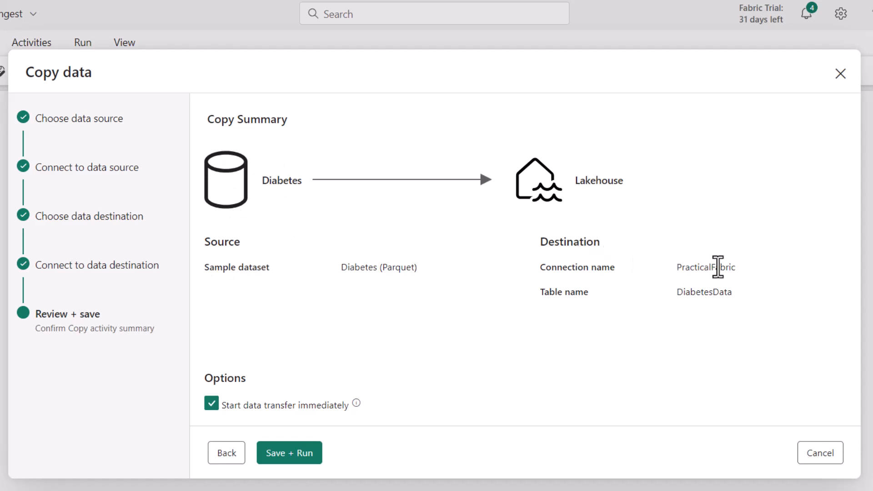
Step: Save and run the copy task with immediate data transfer, and refresh the pipeline output to check the run status
{"action": "left_click_drag", "start_coordinate": [738, 268], "coordinate": [743, 308]}
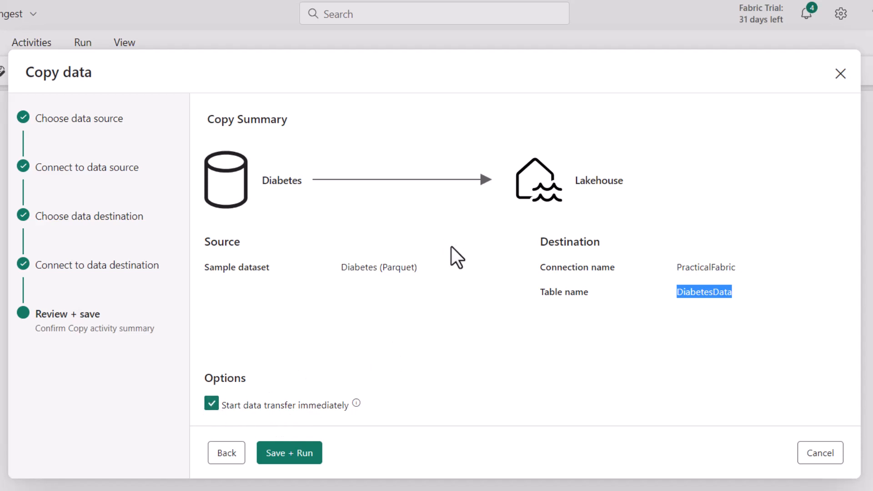
{"action": "left_click", "coordinate": [294, 453]}
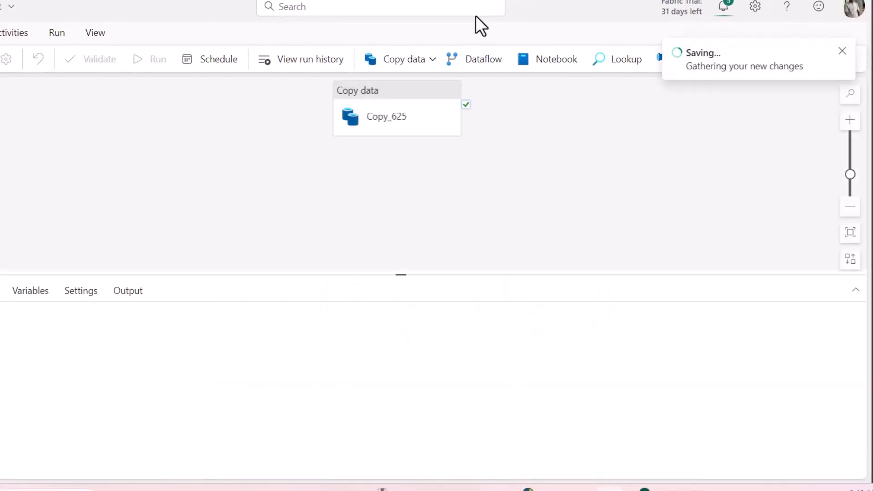
{"action": "left_click", "coordinate": [421, 102]}
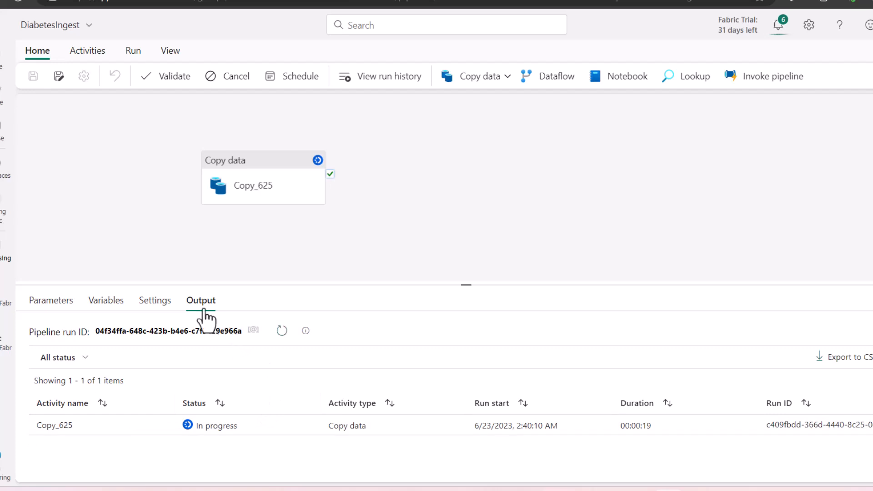
{"action": "left_click", "coordinate": [282, 331]}
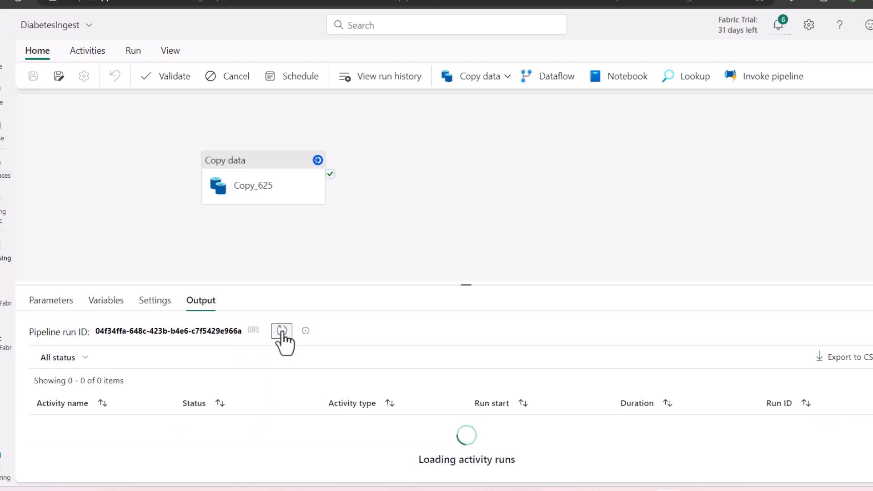
{"action": "mouse_move", "coordinate": [322, 174]}
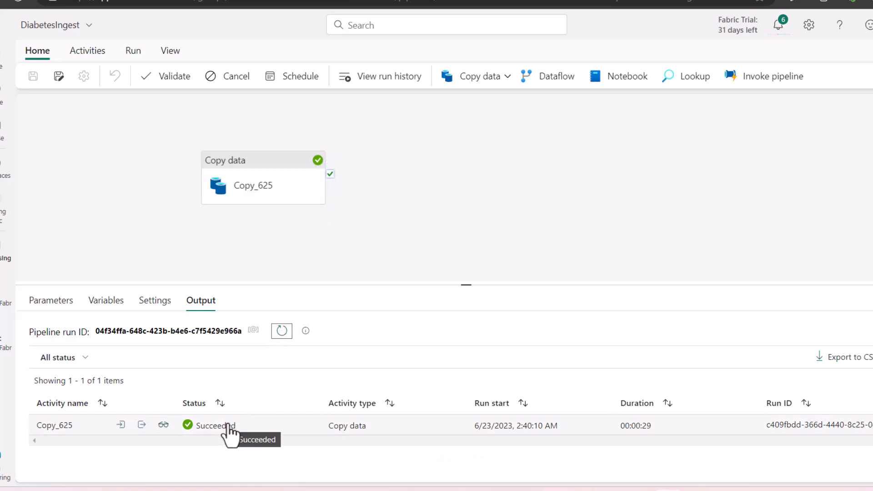
{"action": "left_click", "coordinate": [51, 304]}
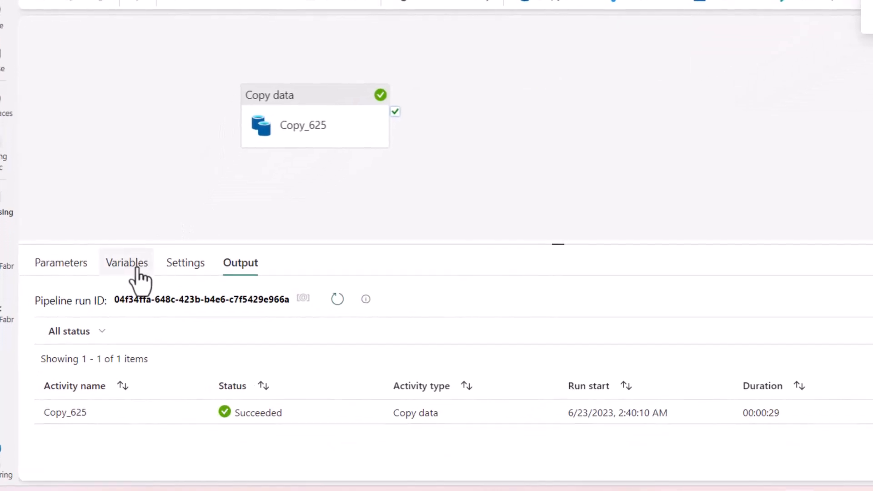
Step: Rename the pipeline's copy activity as CopyDiabetes
{"action": "left_click", "coordinate": [296, 113]}
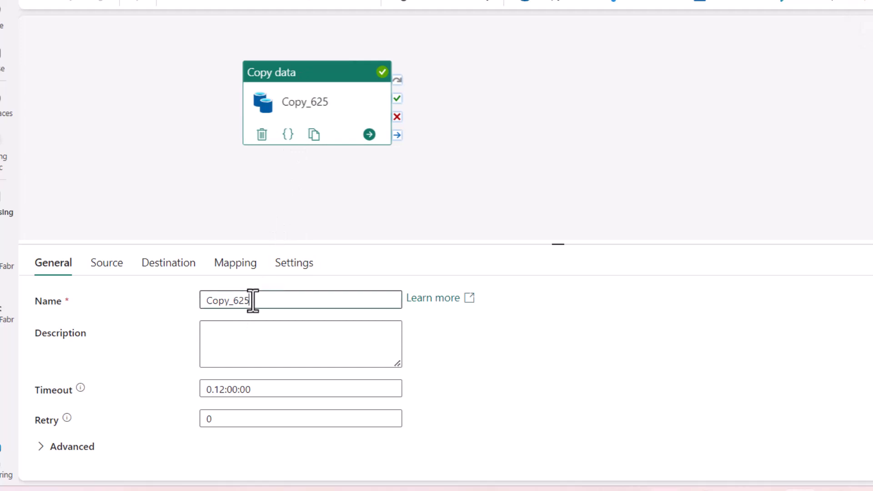
{"action": "left_click_drag", "start_coordinate": [259, 302], "coordinate": [185, 297]}
{"action": "type", "text": "Copy"}
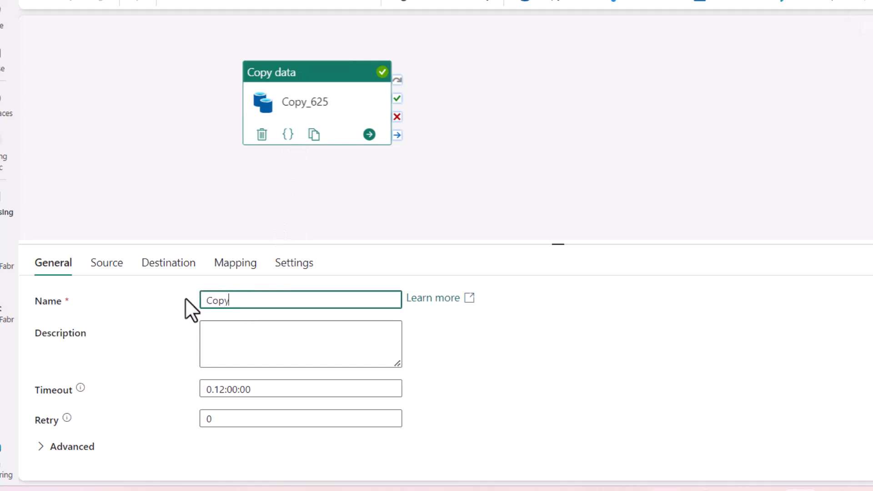
{"action": "type", "text": "Diabetes"}
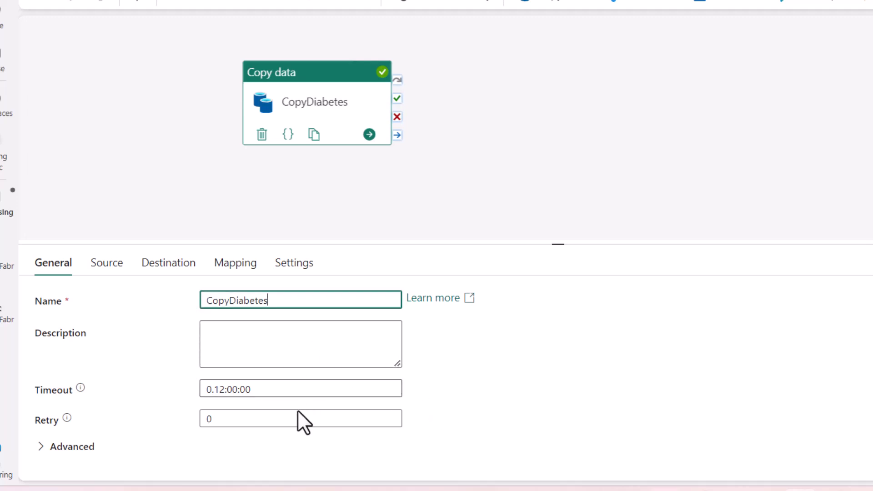
{"action": "scroll", "coordinate": [252, 448], "scroll_direction": "down", "scroll_amount": 1}
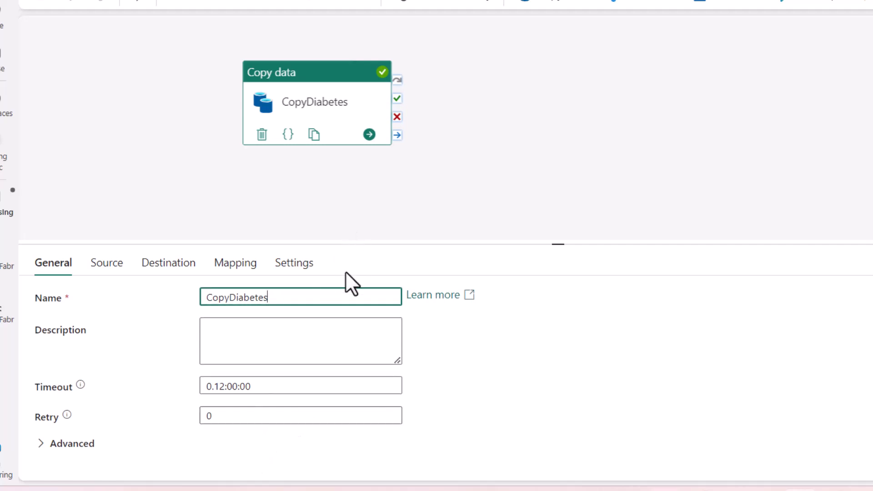
Step: Review the source, destination and mapping configuration of the CopyDiabetes activity, including its type conversion settings
{"action": "left_click", "coordinate": [109, 265]}
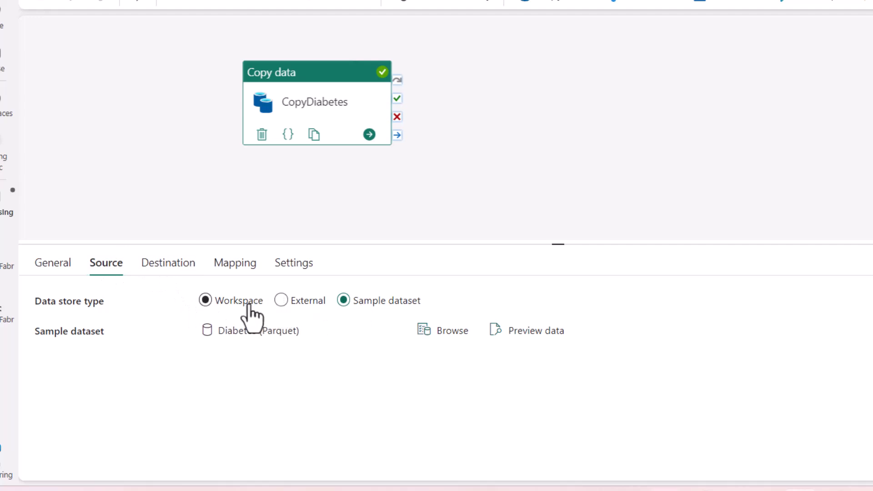
{"action": "left_click", "coordinate": [166, 266]}
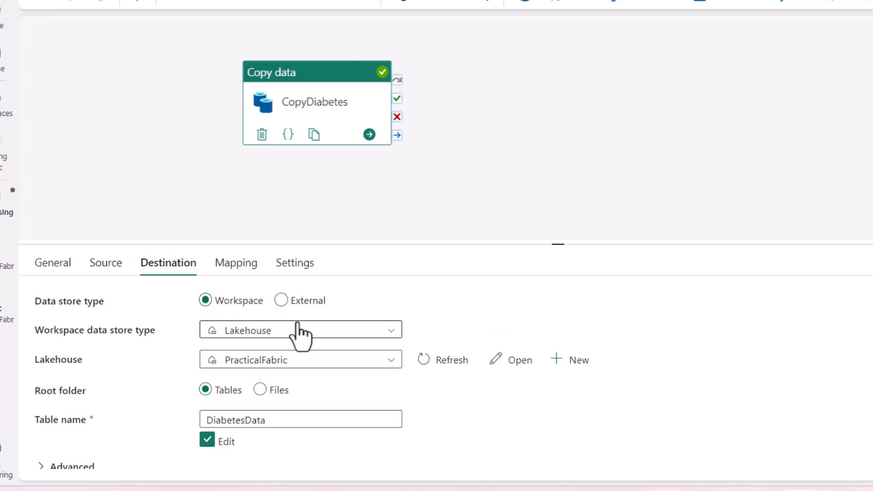
{"action": "scroll", "coordinate": [301, 366], "scroll_direction": "down", "scroll_amount": 1}
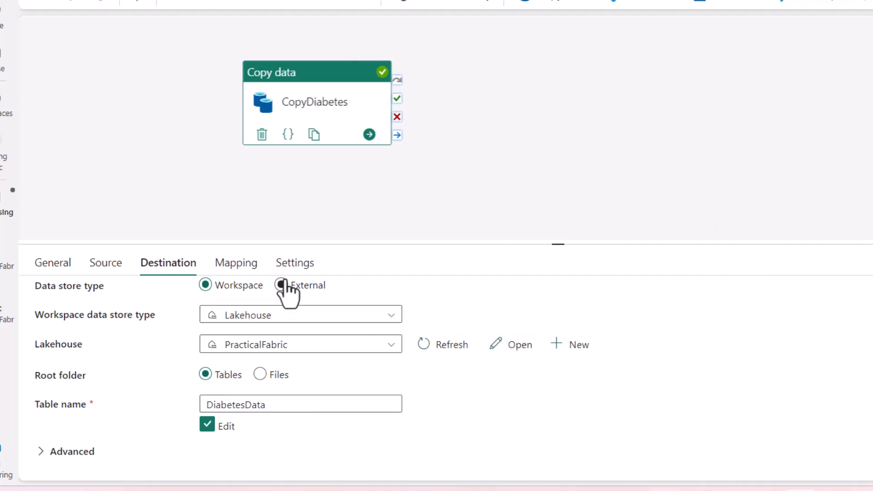
{"action": "left_click", "coordinate": [247, 272]}
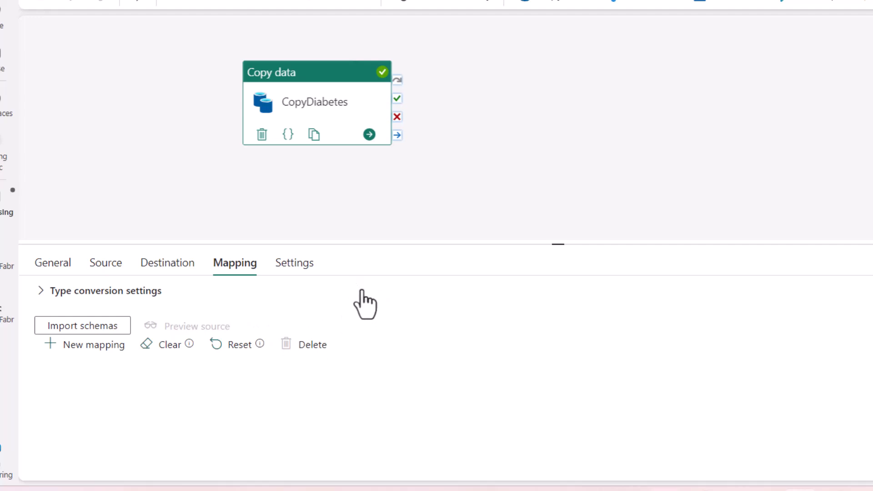
{"action": "left_click", "coordinate": [101, 292]}
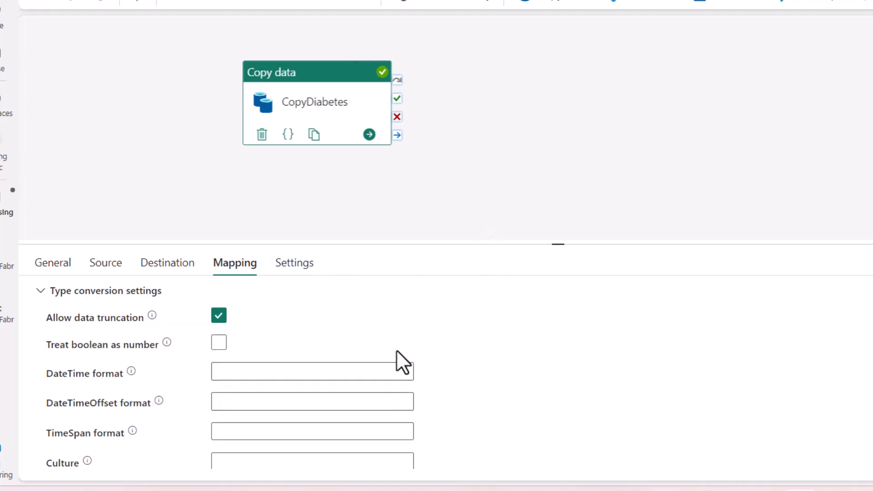
{"action": "left_click", "coordinate": [51, 291]}
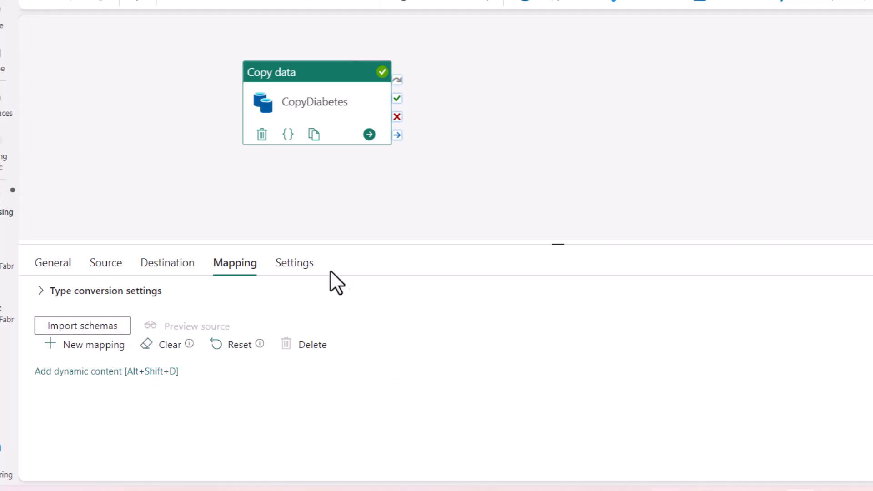
Step: Review the CopyDiabetes activity's general copy settings and save the DiabetesIngest pipeline
{"action": "left_click", "coordinate": [306, 268]}
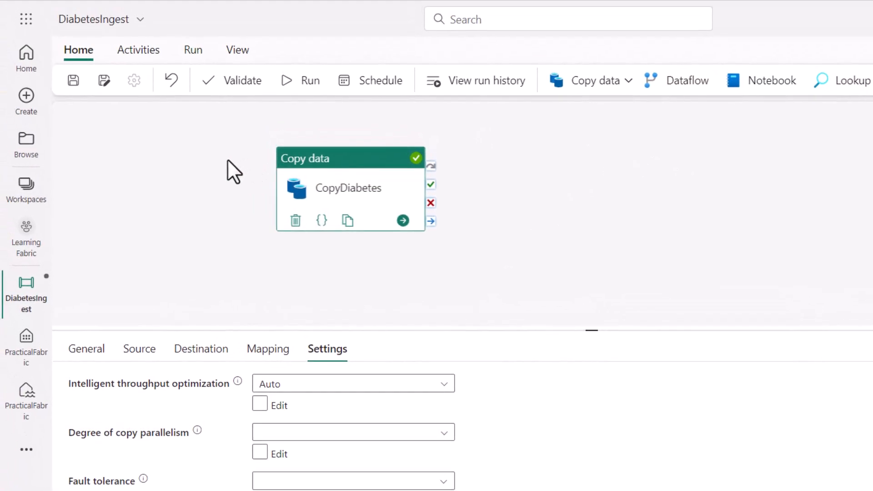
{"action": "left_click", "coordinate": [73, 80]}
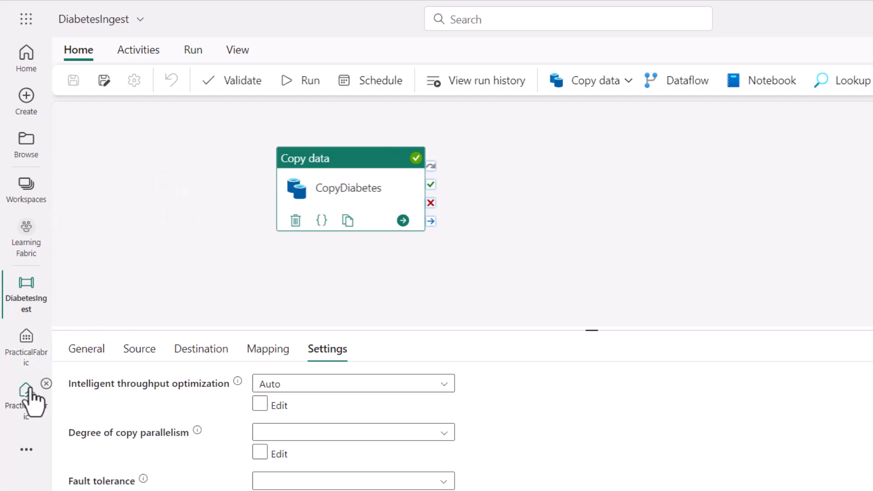
Step: Check the PracticalFabric lakehouse for the DiabetesData table, and close the open PracticalFabric SQL endpoint
{"action": "left_click", "coordinate": [29, 354]}
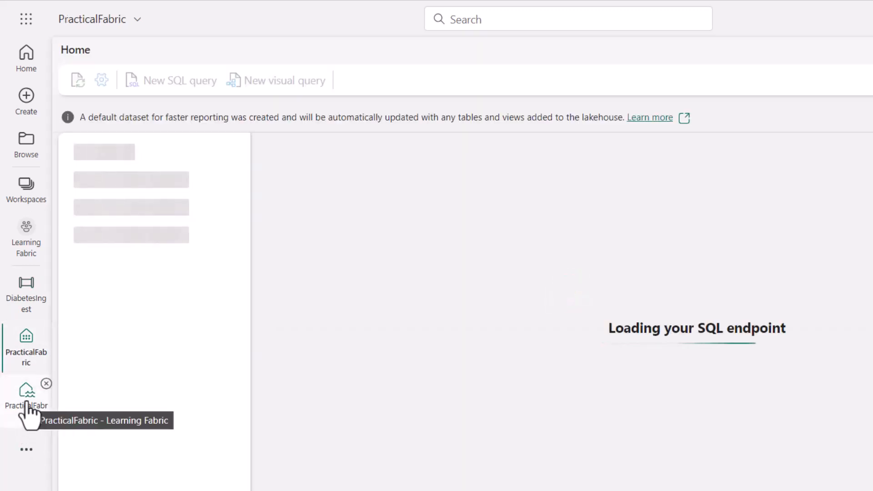
{"action": "left_click", "coordinate": [16, 409]}
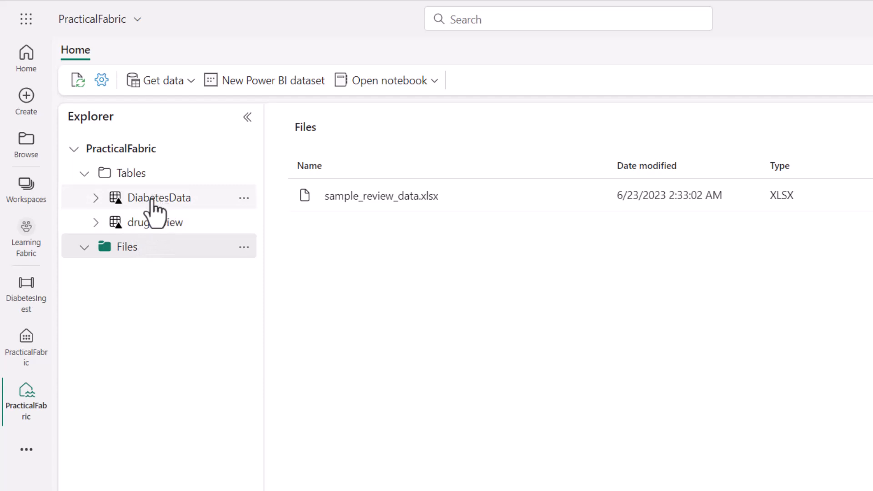
{"action": "left_click", "coordinate": [34, 357]}
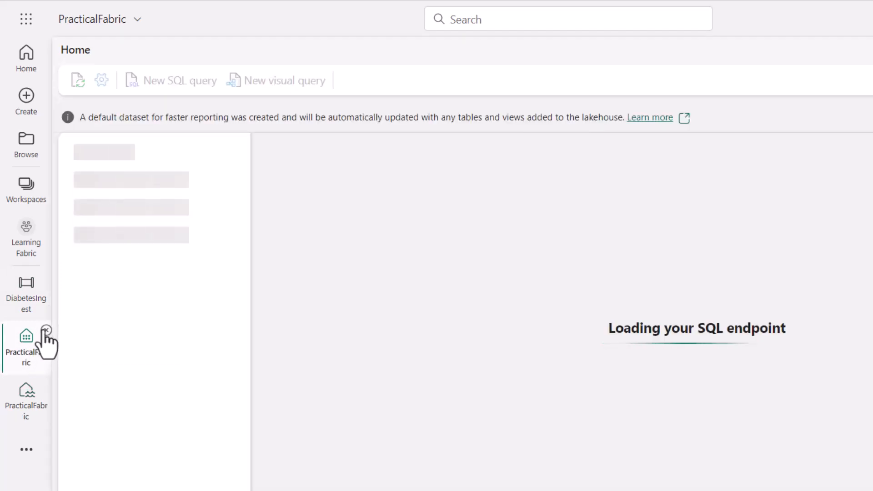
{"action": "left_click", "coordinate": [46, 331]}
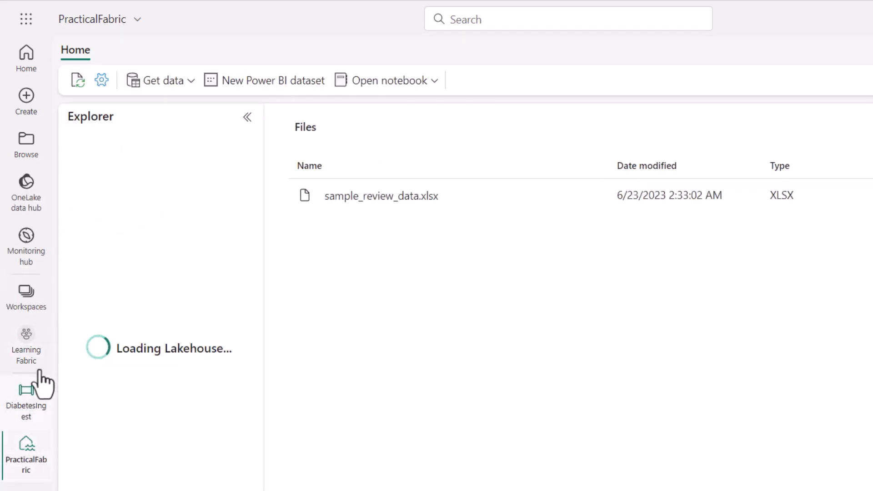
Step: Review the Learning Fabric workspace items and the PracticalFabric lakehouse tables, and switch to the Data Factory experience
{"action": "left_click", "coordinate": [31, 345]}
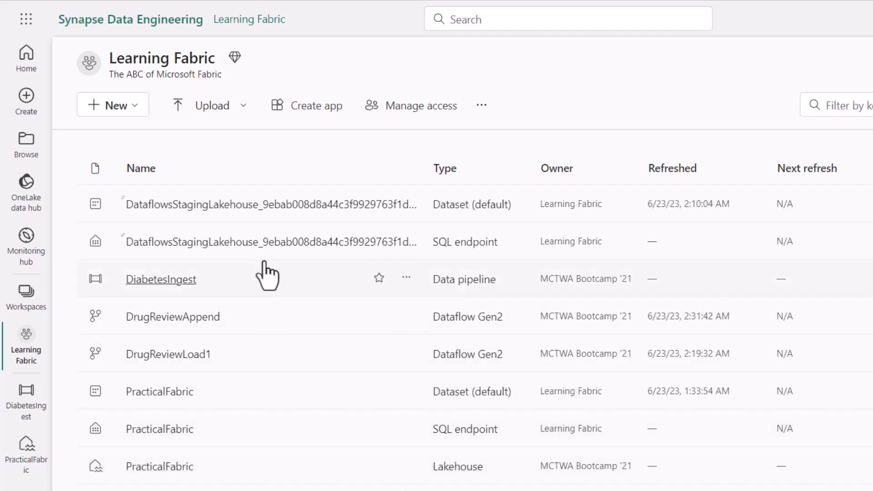
{"action": "left_click", "coordinate": [28, 454]}
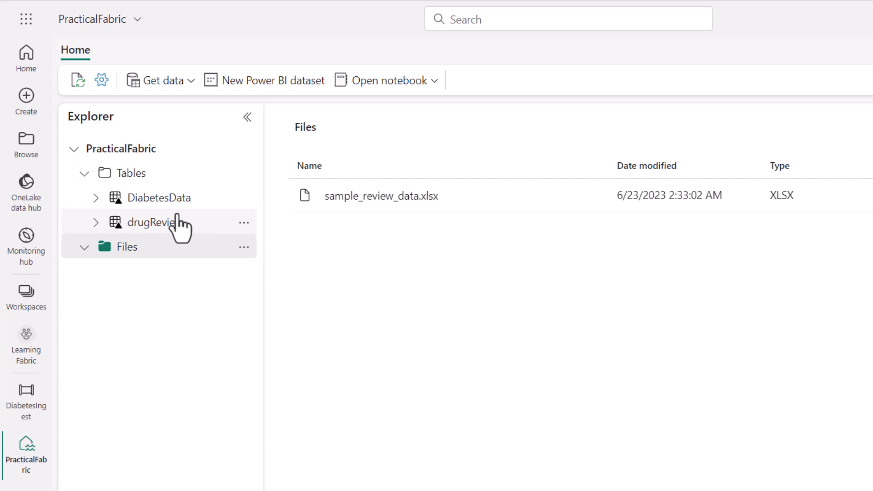
{"action": "left_click", "coordinate": [26, 490]}
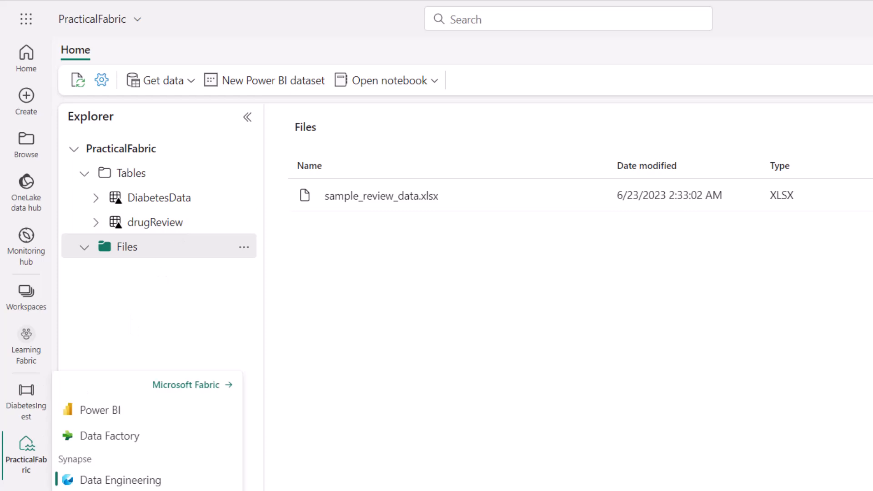
{"action": "left_click", "coordinate": [111, 437]}
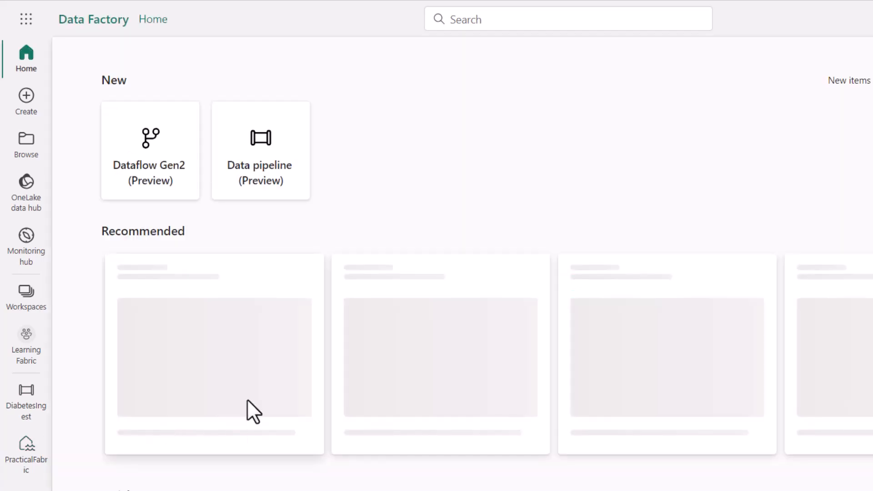